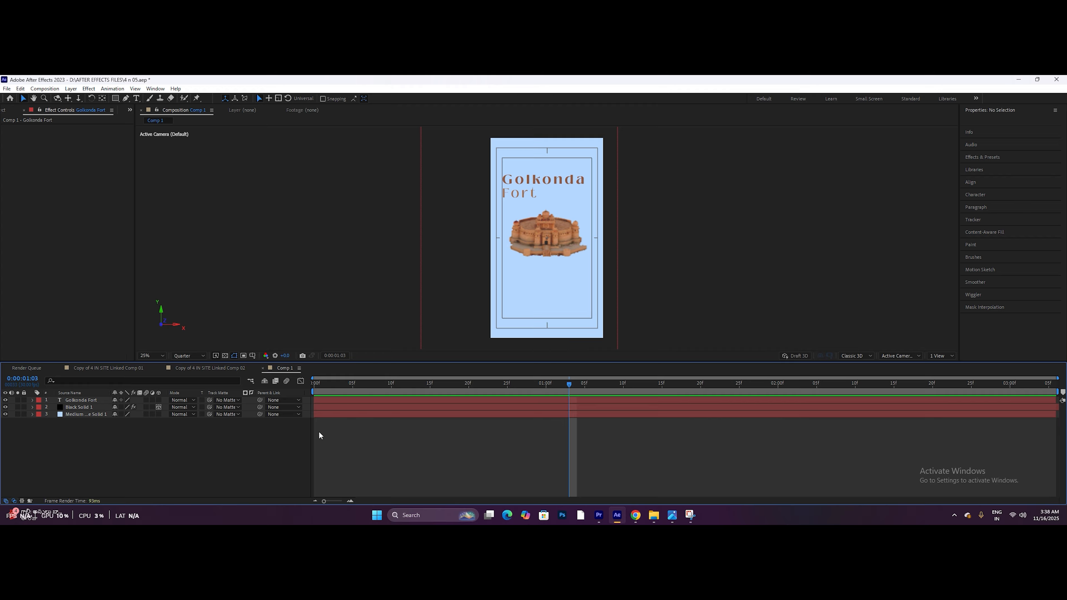
Create a new composition with the Social Media Landscape HD 1920x1080, 30 fps preset.
key(ctrl+n)
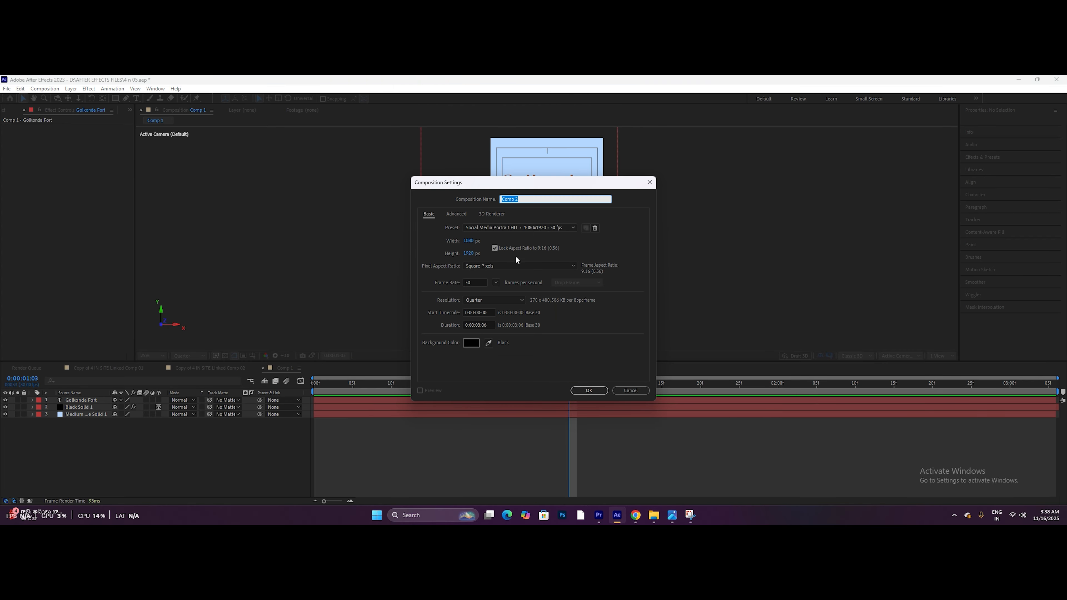
click(549, 227)
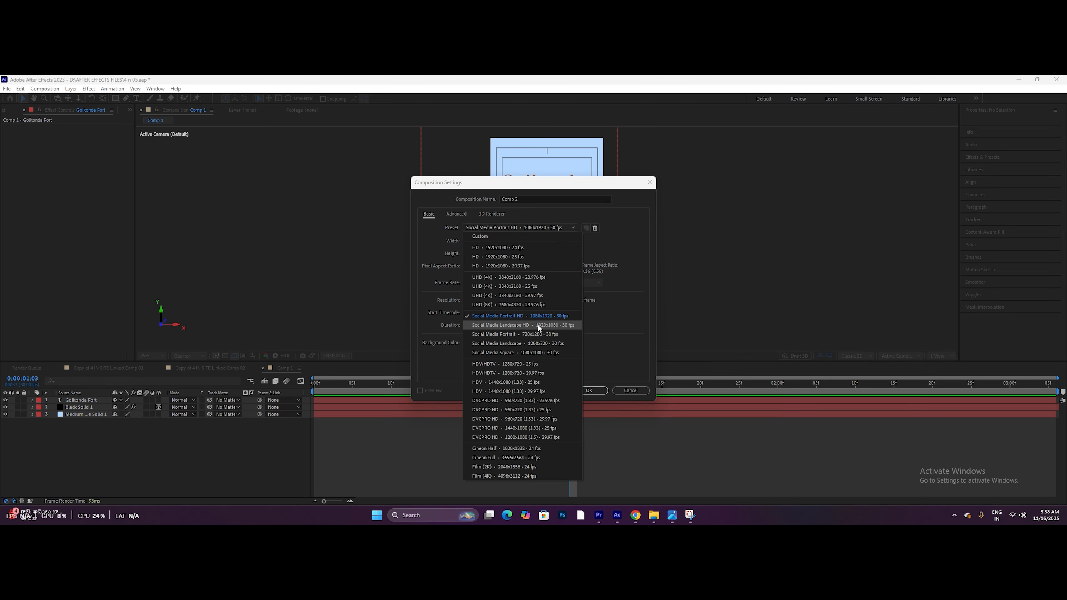
click(538, 325)
click(589, 390)
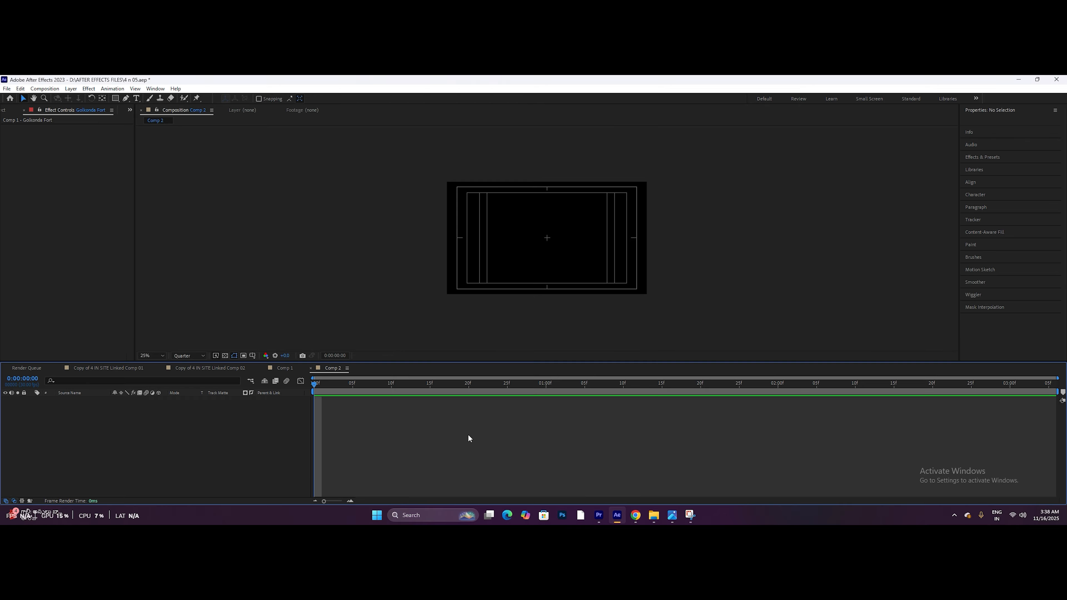
Turn off the title/action safe guides in the composition view and fit the frame to the viewer.
click(252, 356)
click(278, 367)
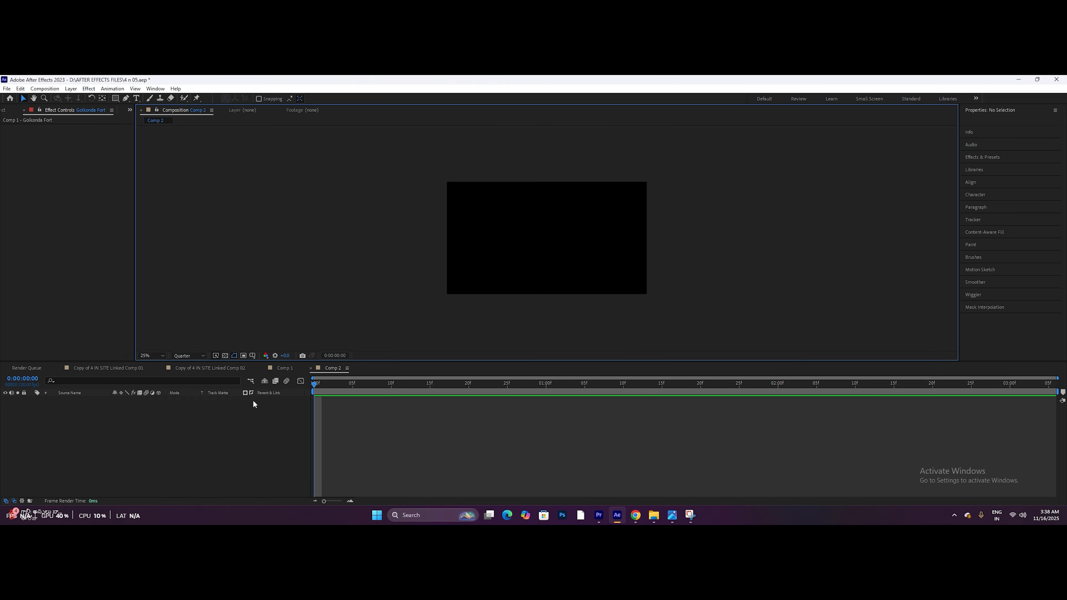
click(218, 400)
key(shift+slash)
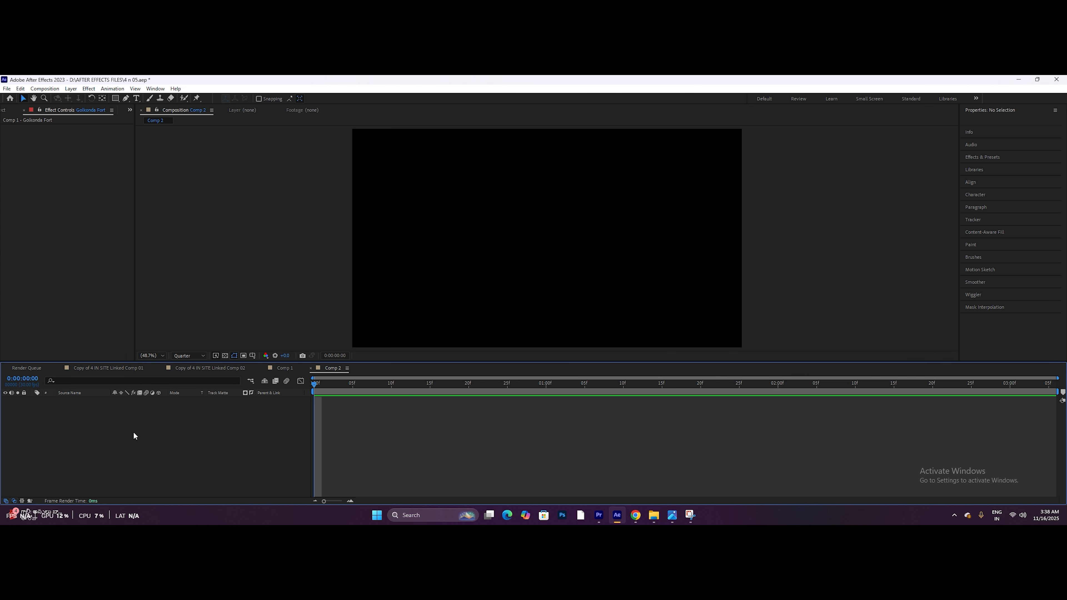
Add a comp-sized 1920x1080 solid layer coloured black (000000).
key(ctrl+y)
click(528, 349)
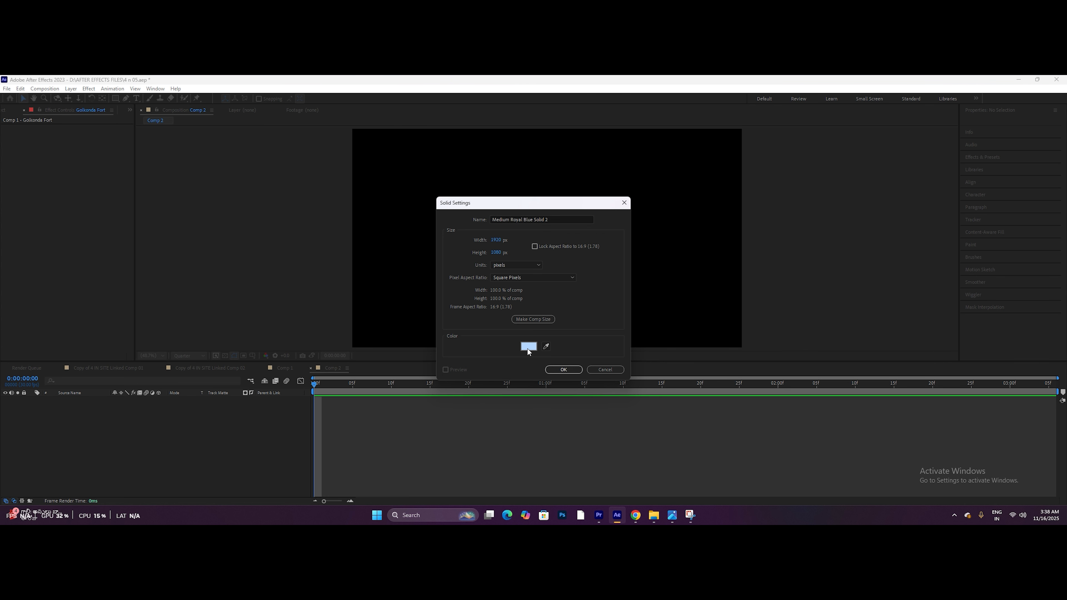
drag(858, 150, 609, 386)
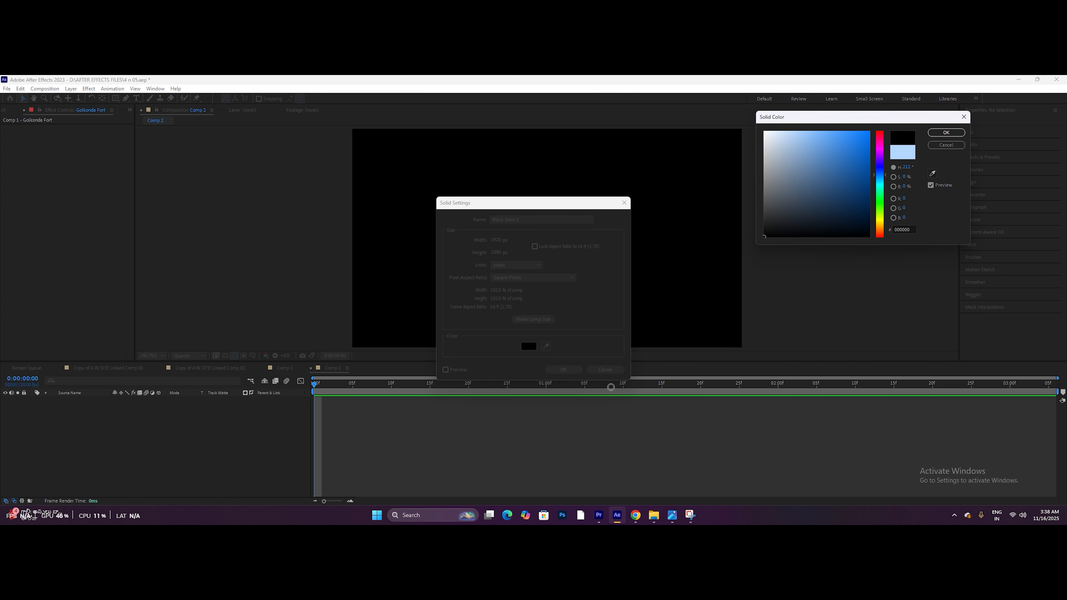
click(947, 133)
click(563, 370)
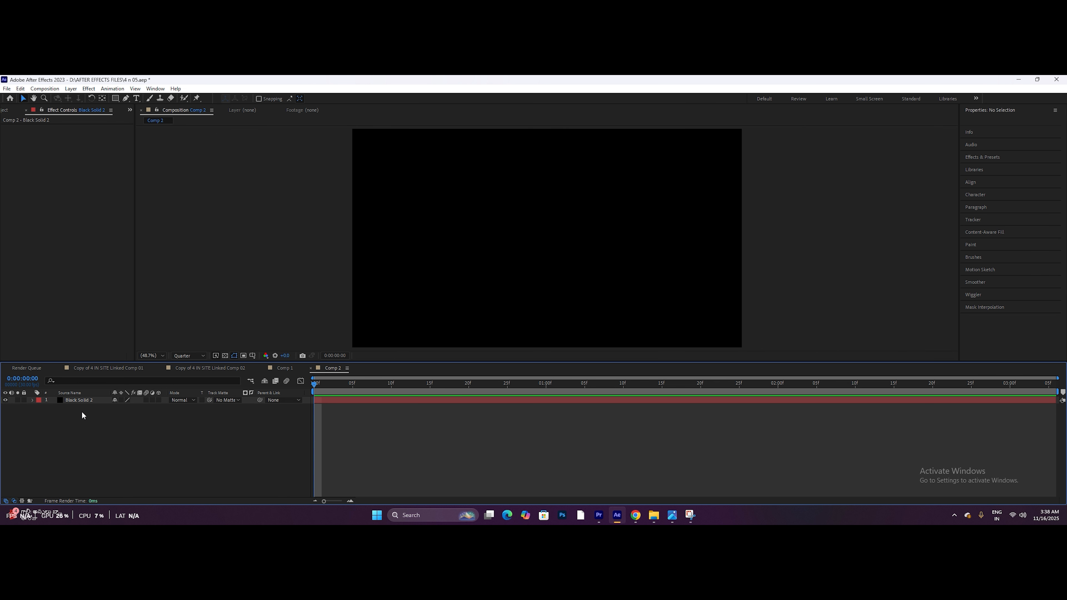
Apply the Element effect to the black solid and open its Scene Setup.
click(86, 399)
key(ctrl+space)
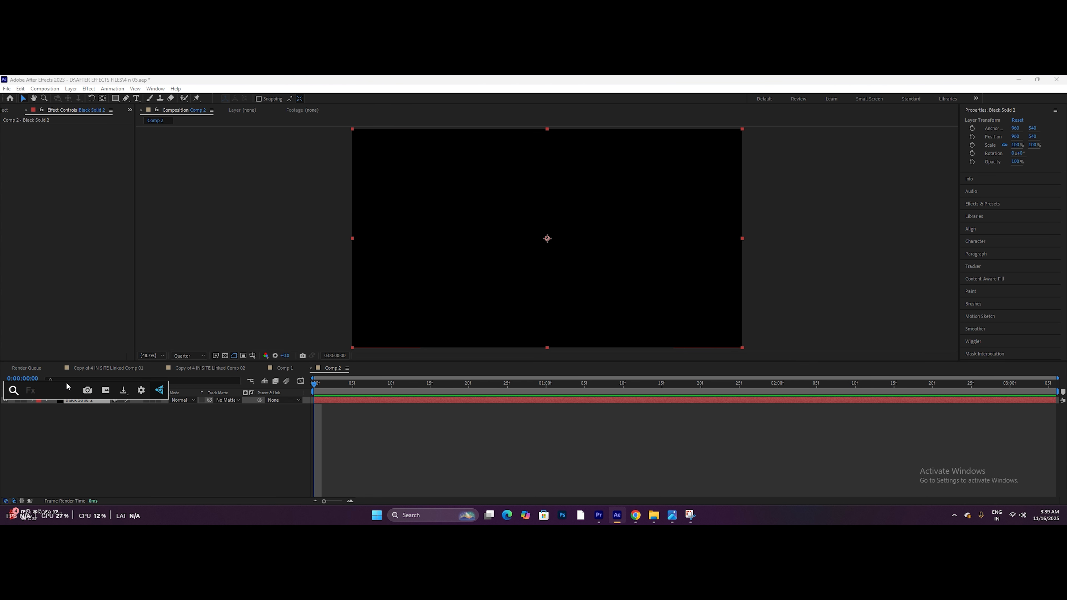
text(el)
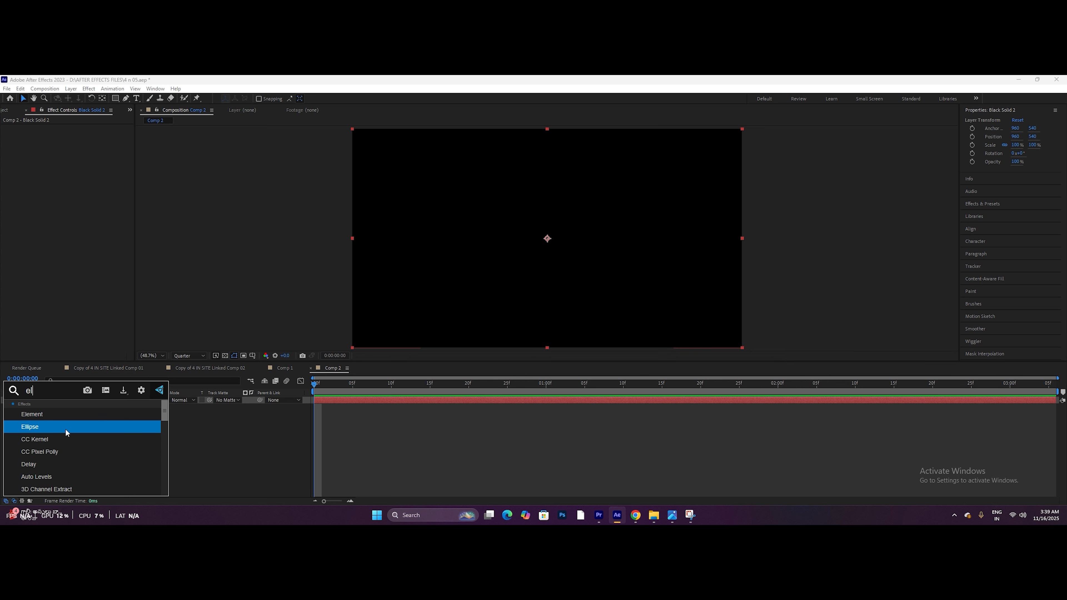
click(72, 415)
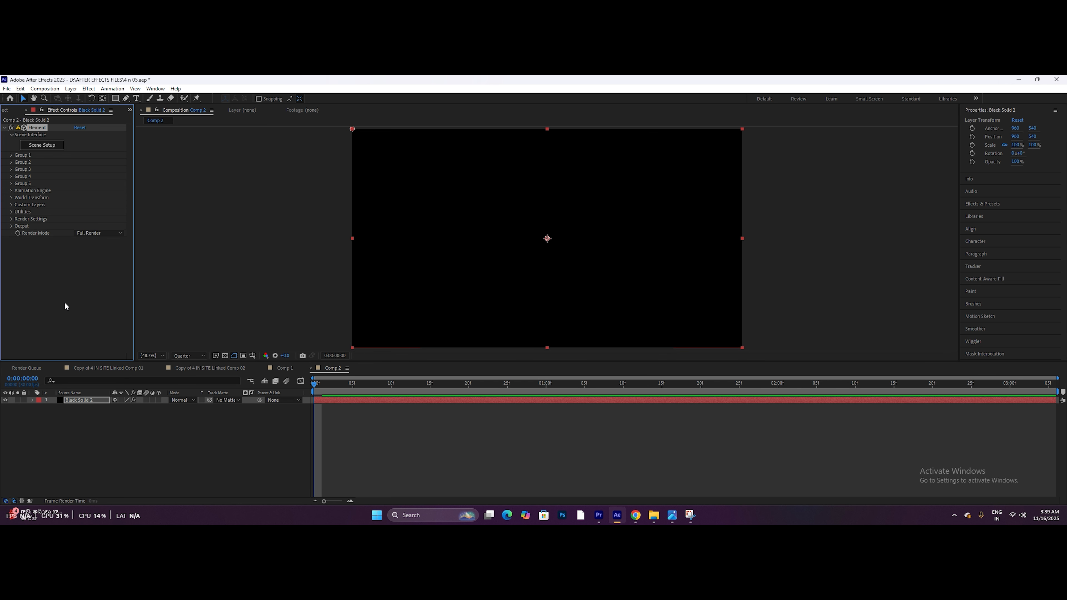
click(49, 147)
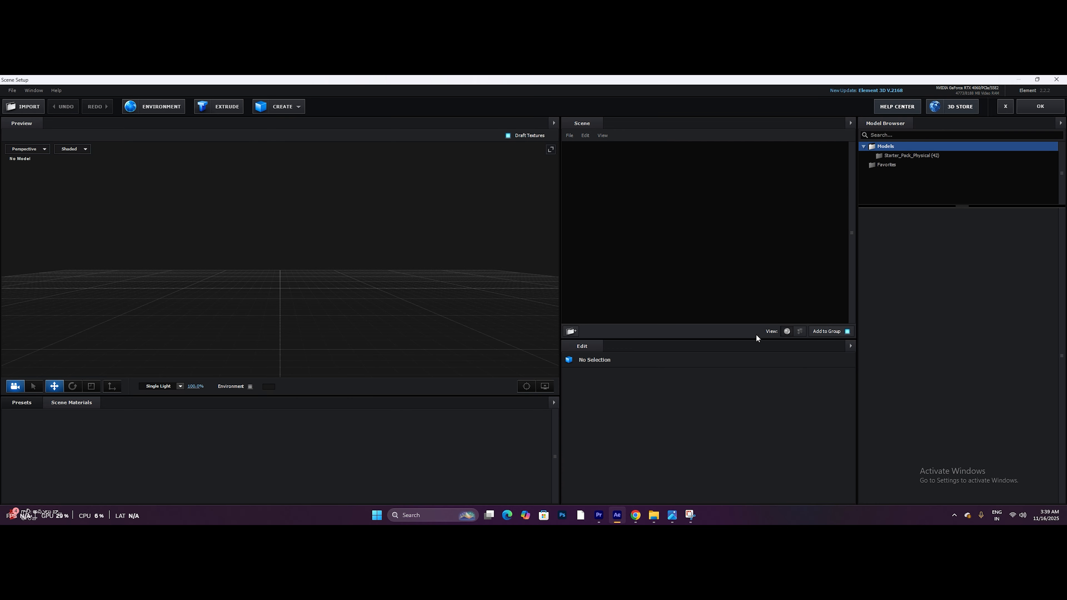
Switch to Chrome, examine the export formats offered for the 3D model on the Tripo site, and return to Scene Setup.
click(636, 515)
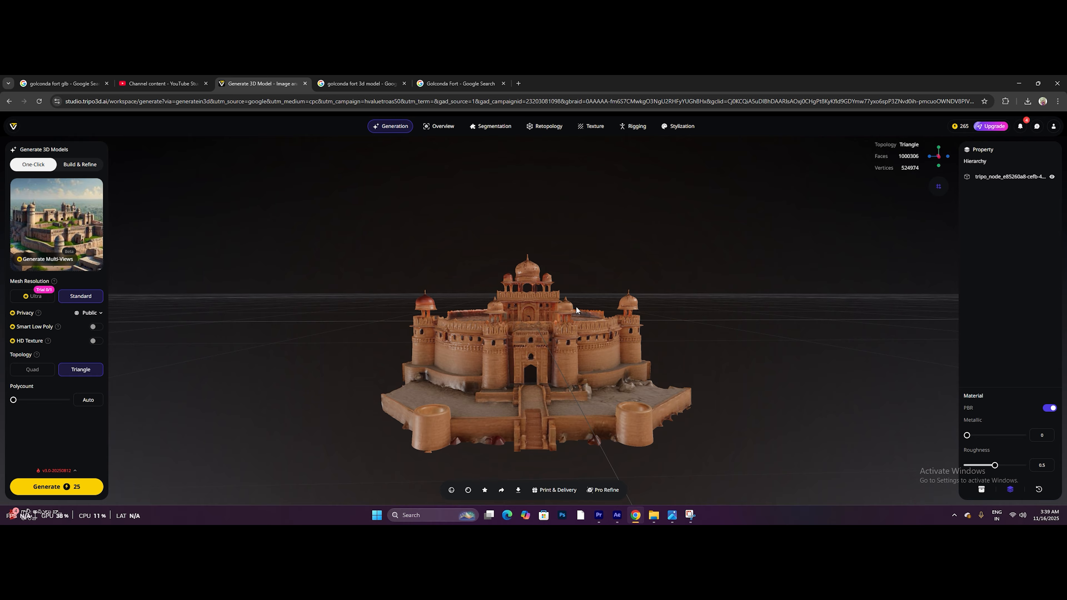
scroll(609, 331, down, 2)
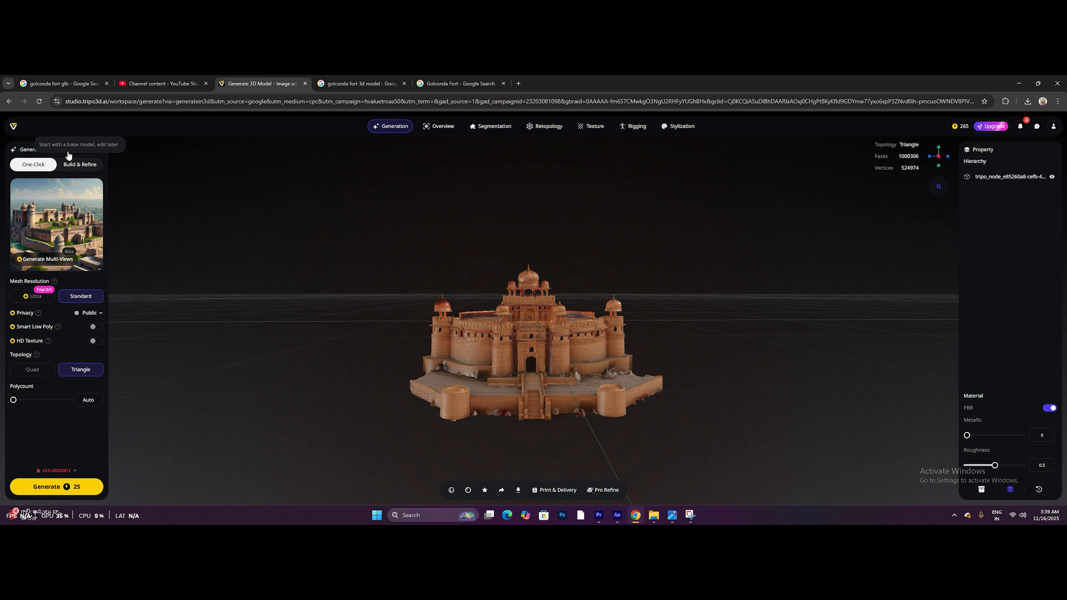
click(7, 103)
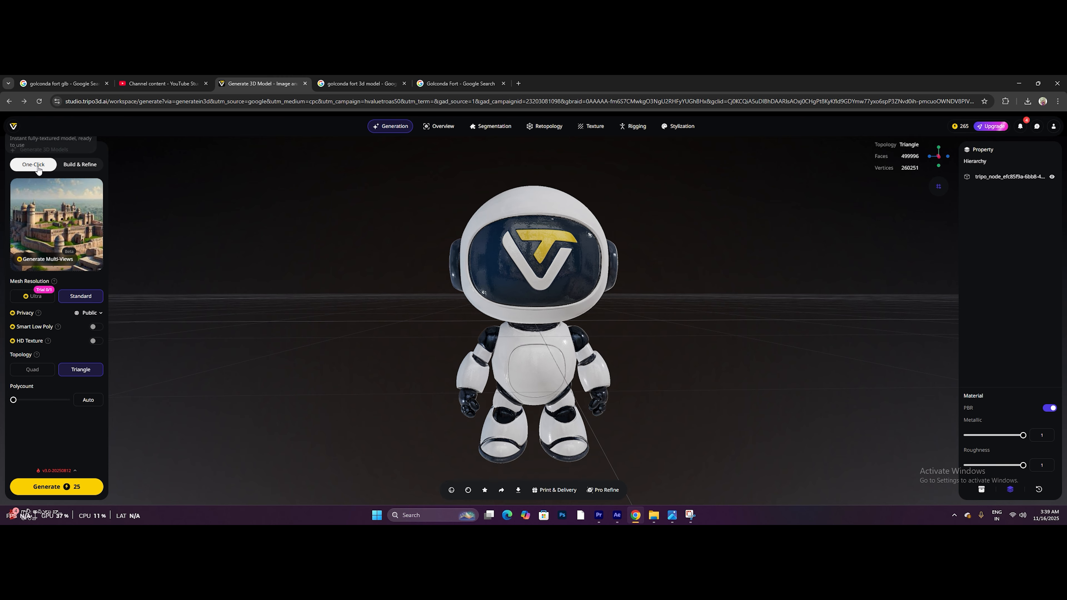
scroll(467, 218, down, 5)
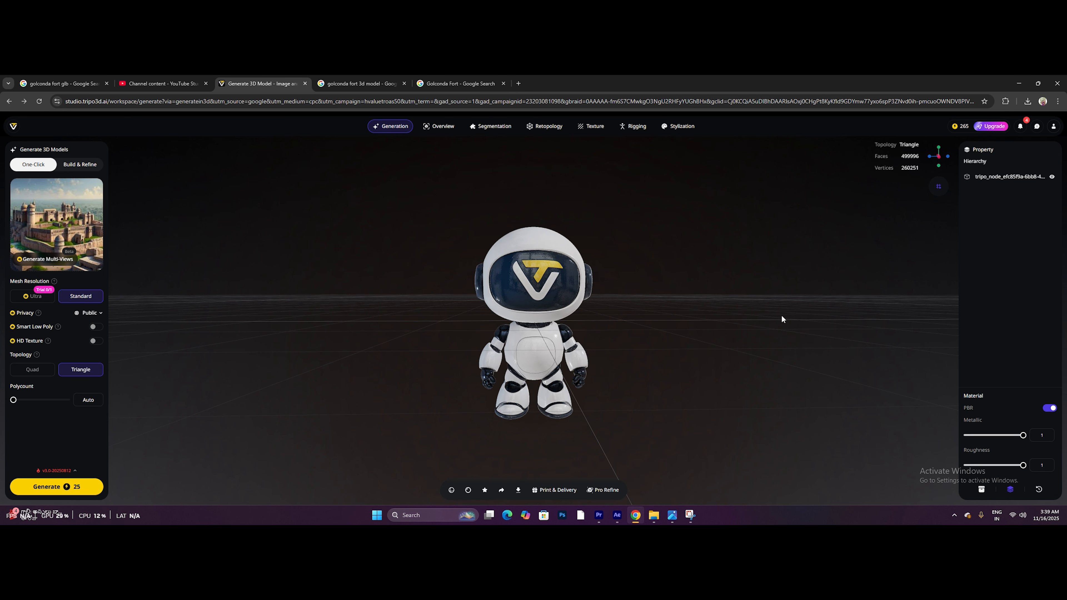
click(519, 491)
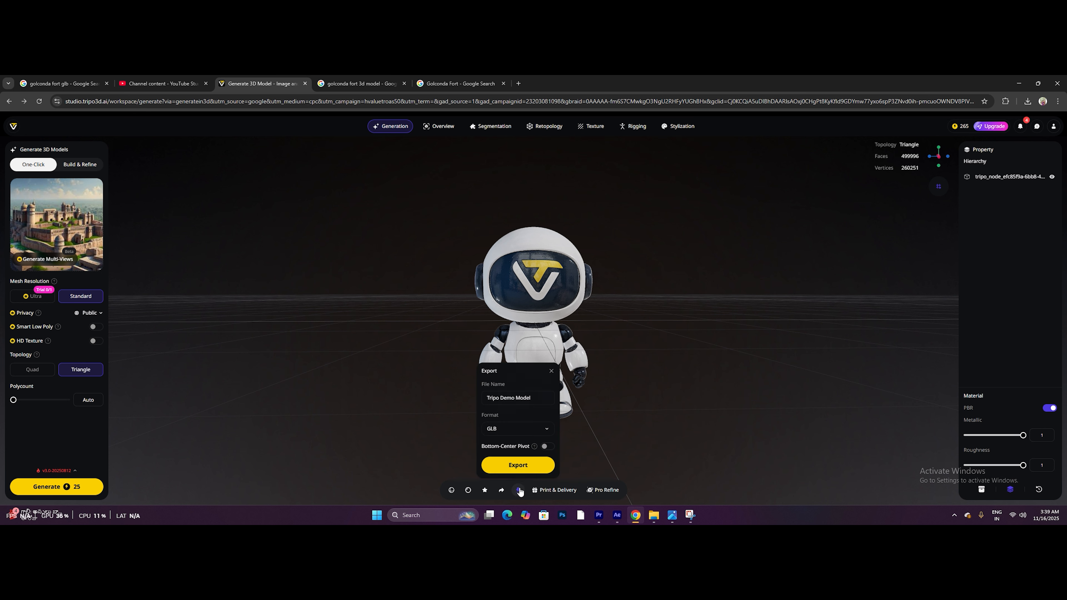
click(509, 431)
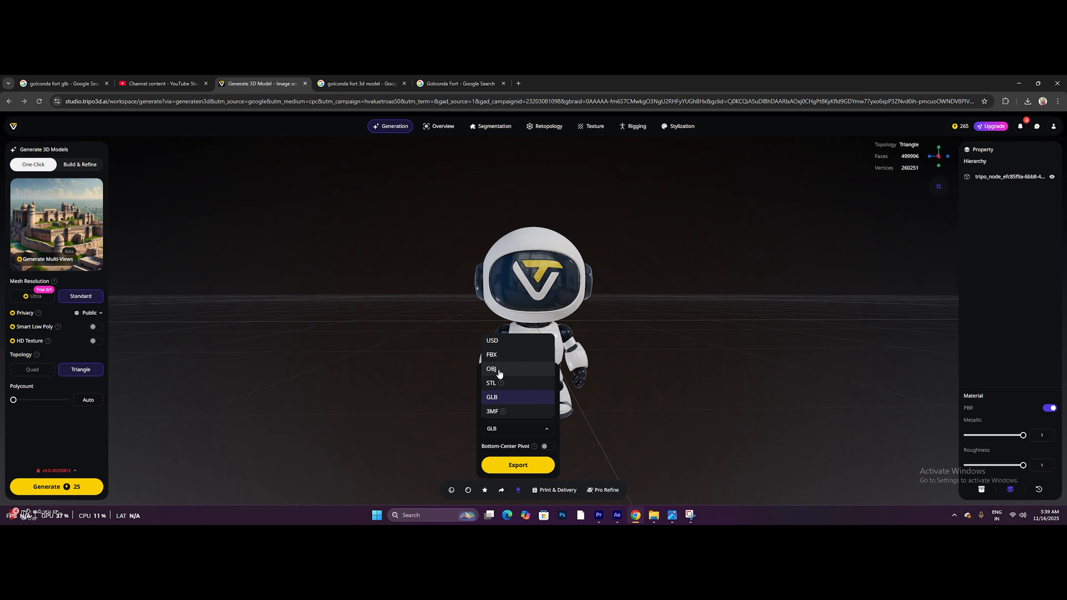
click(1019, 84)
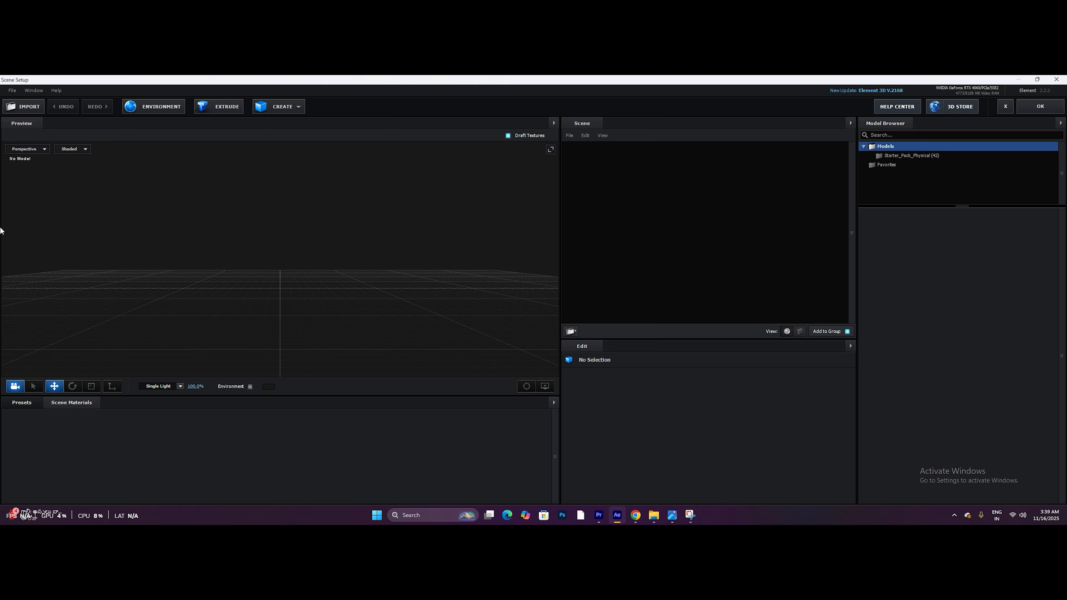
Import the tripo_convert OBJ file from the Downloads golkonda fort 3D model folder with the default import preferences.
click(34, 110)
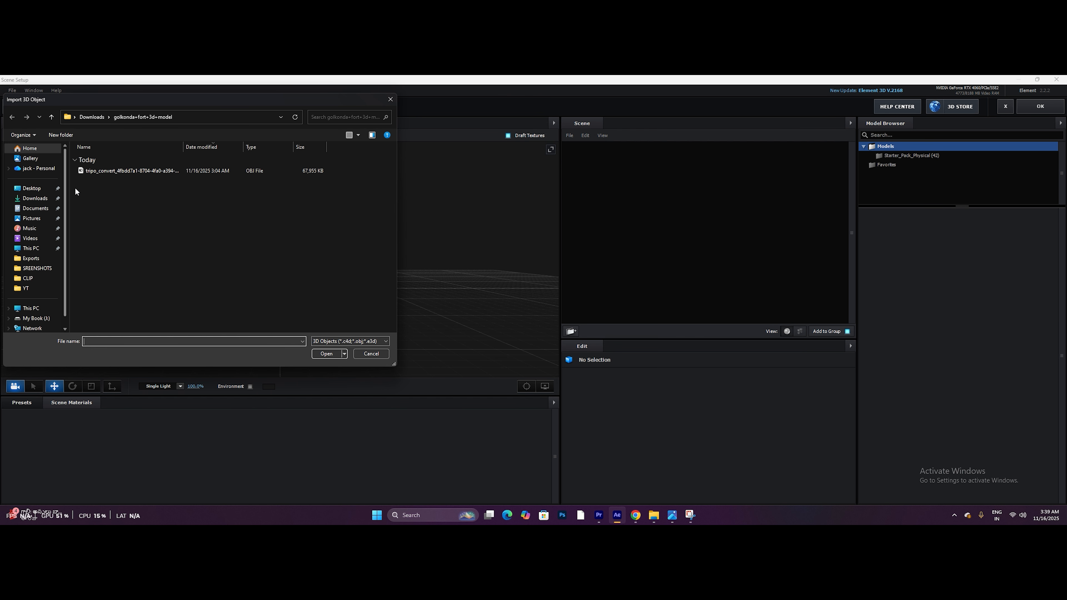
click(37, 198)
double_click(105, 187)
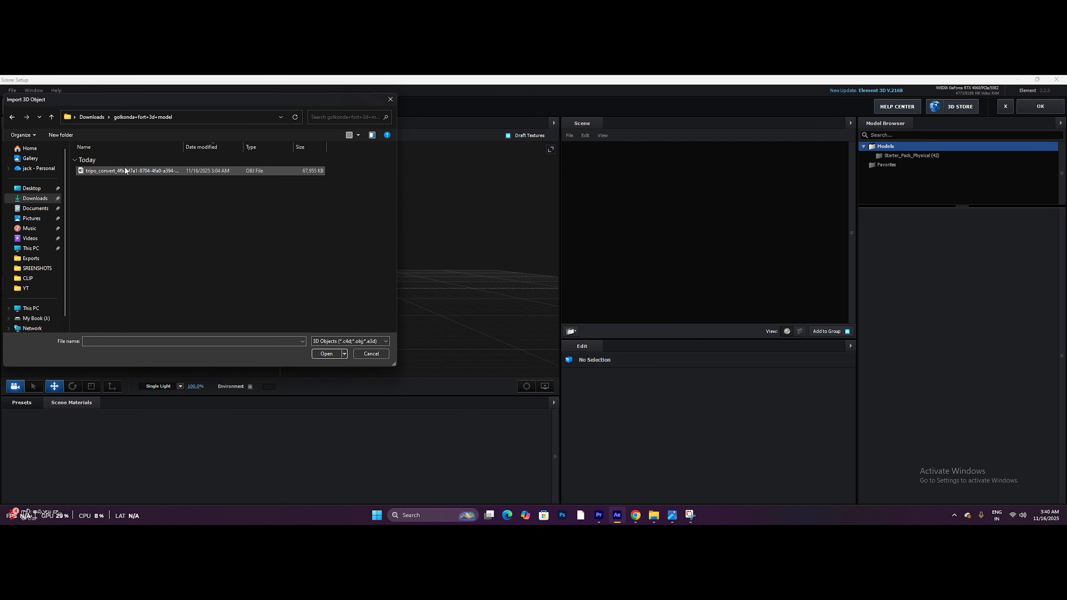
click(87, 171)
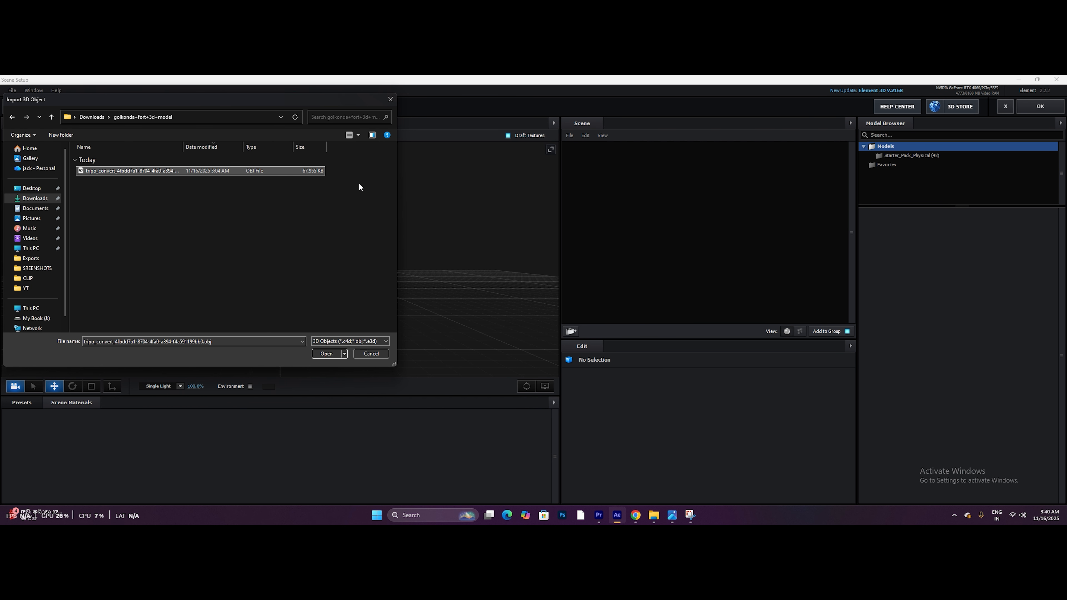
click(326, 354)
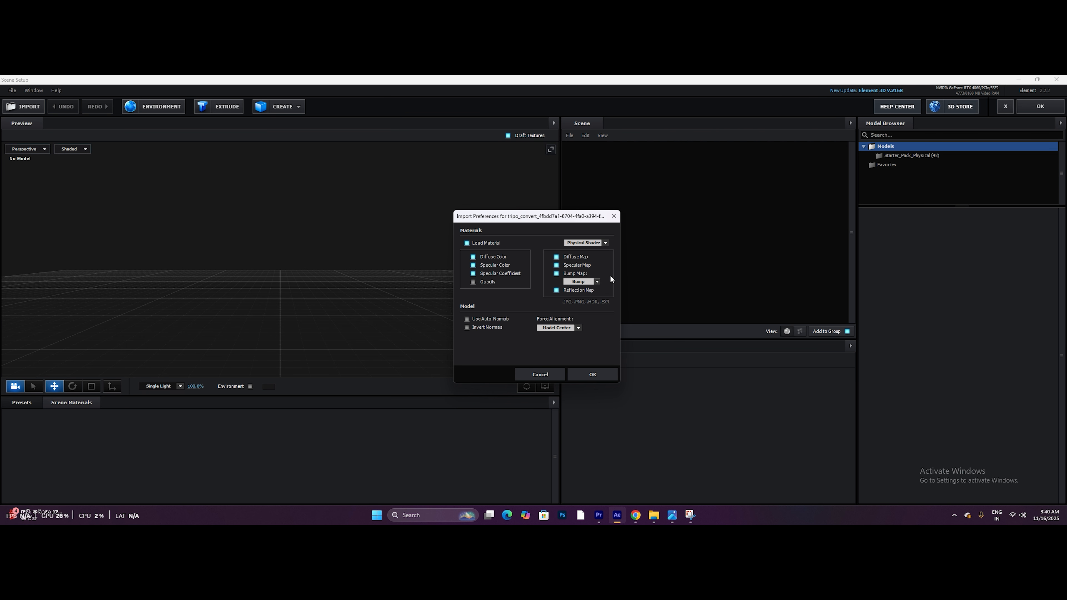
click(588, 374)
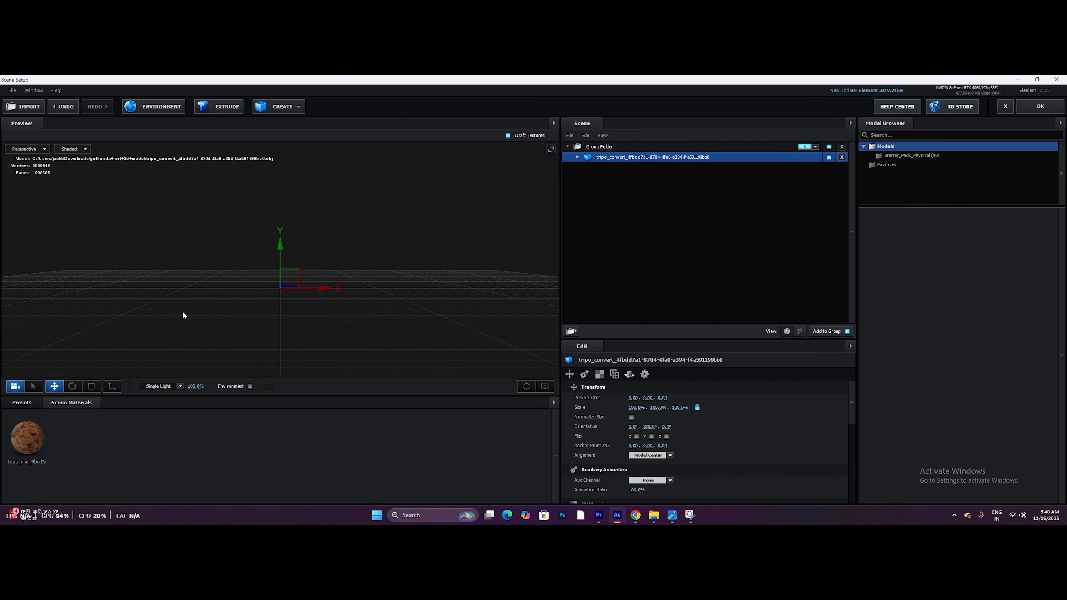
Scale the imported fort model uniformly to about 3376% and apply the Scene Setup to the composition.
scroll(377, 265, up, 8)
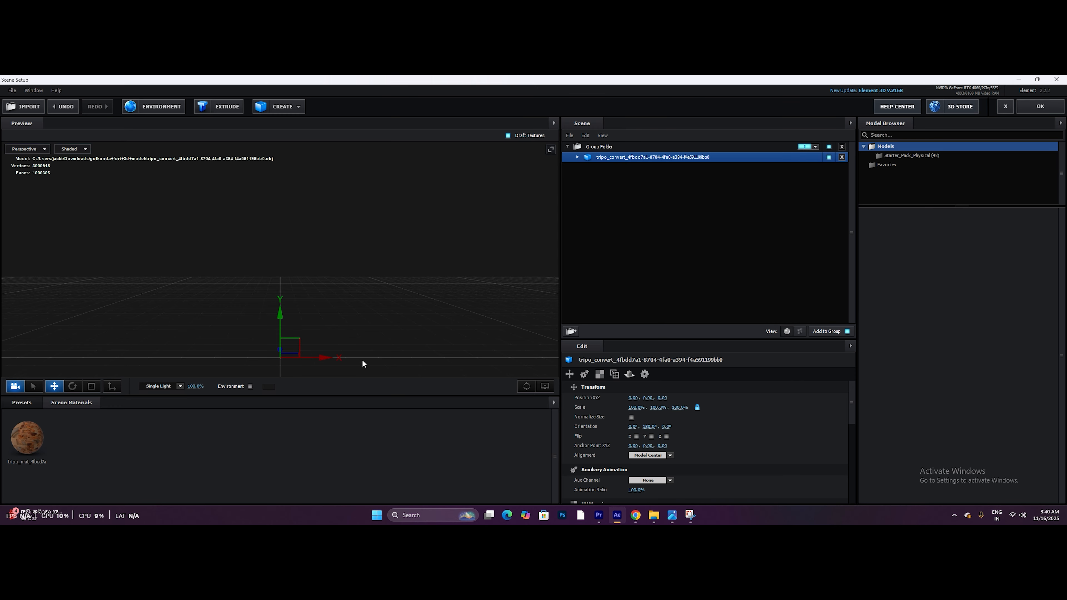
drag(362, 363, 401, 349)
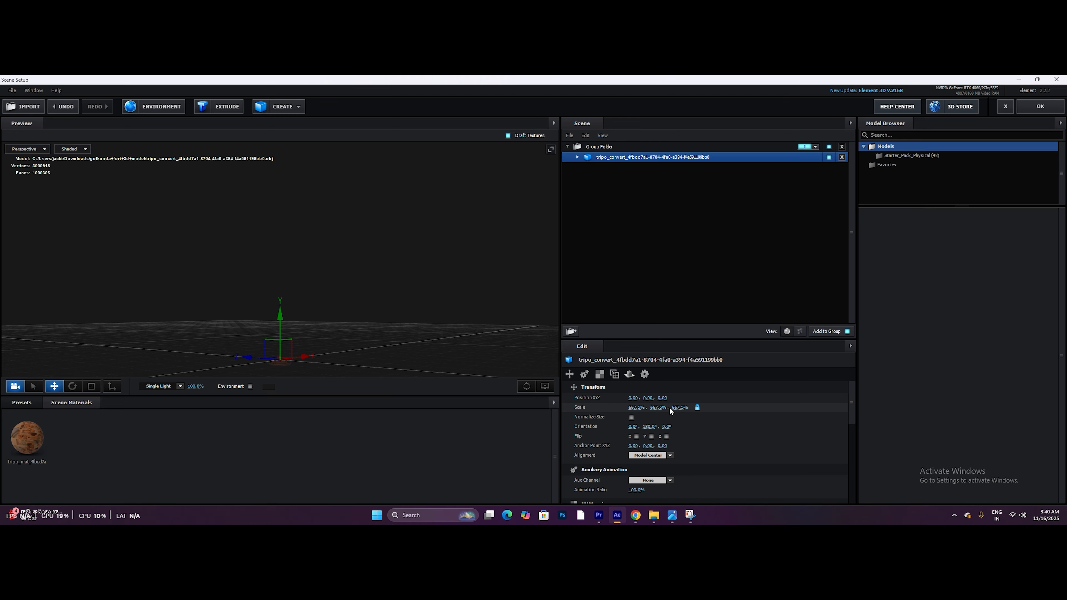
drag(674, 407, 764, 428)
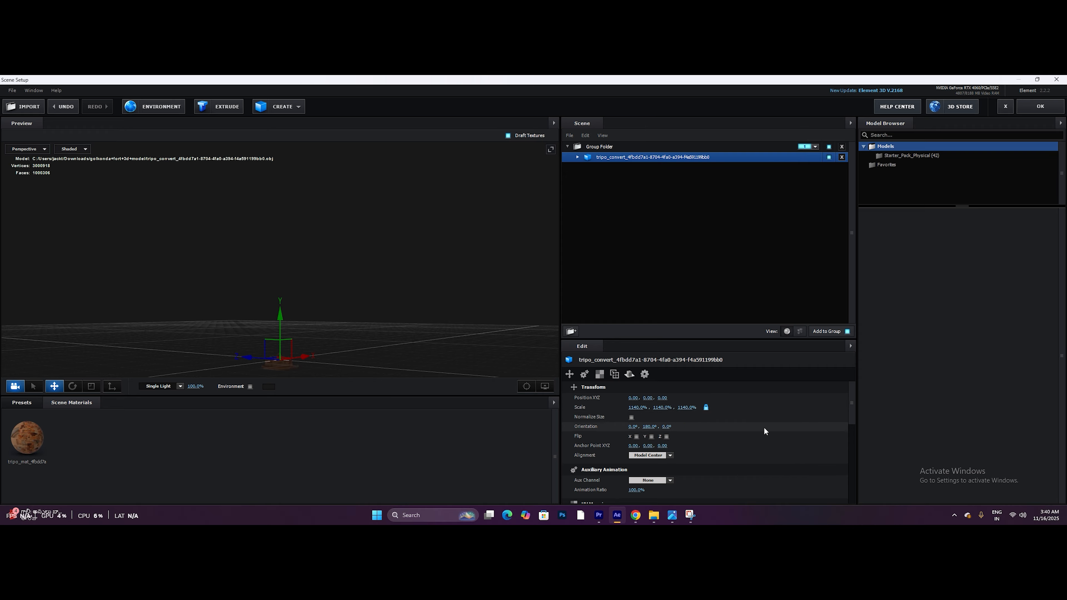
drag(830, 412, 782, 416)
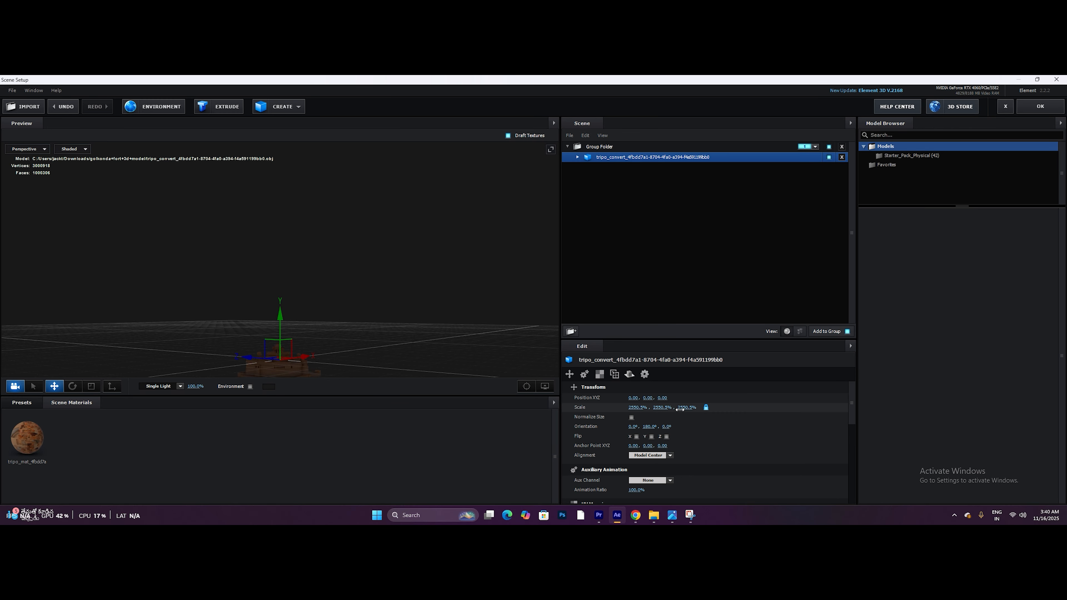
drag(679, 408, 859, 415)
drag(679, 407, 886, 408)
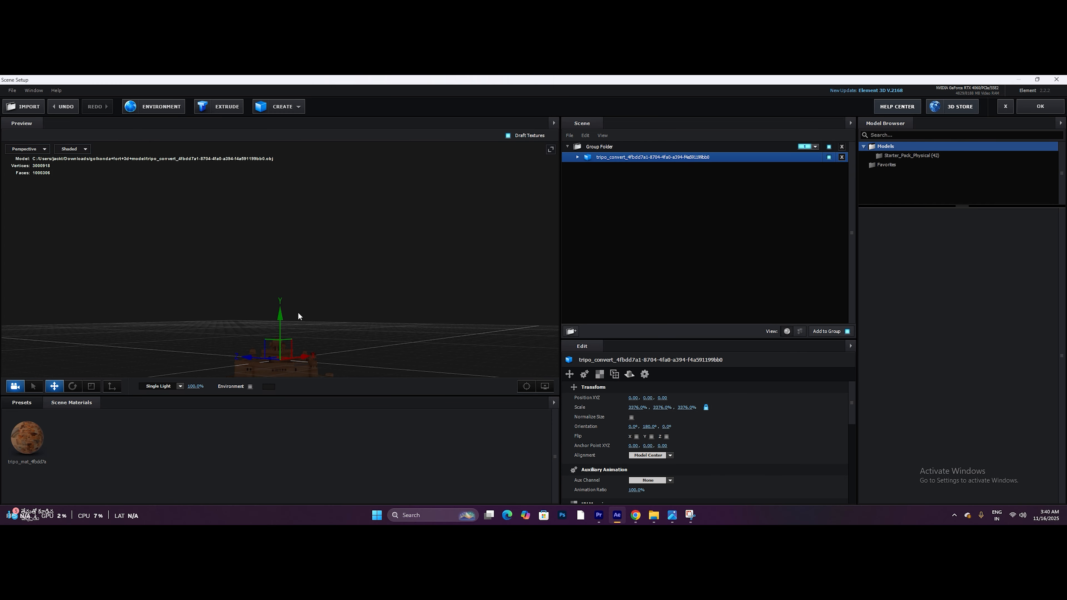
click(1040, 106)
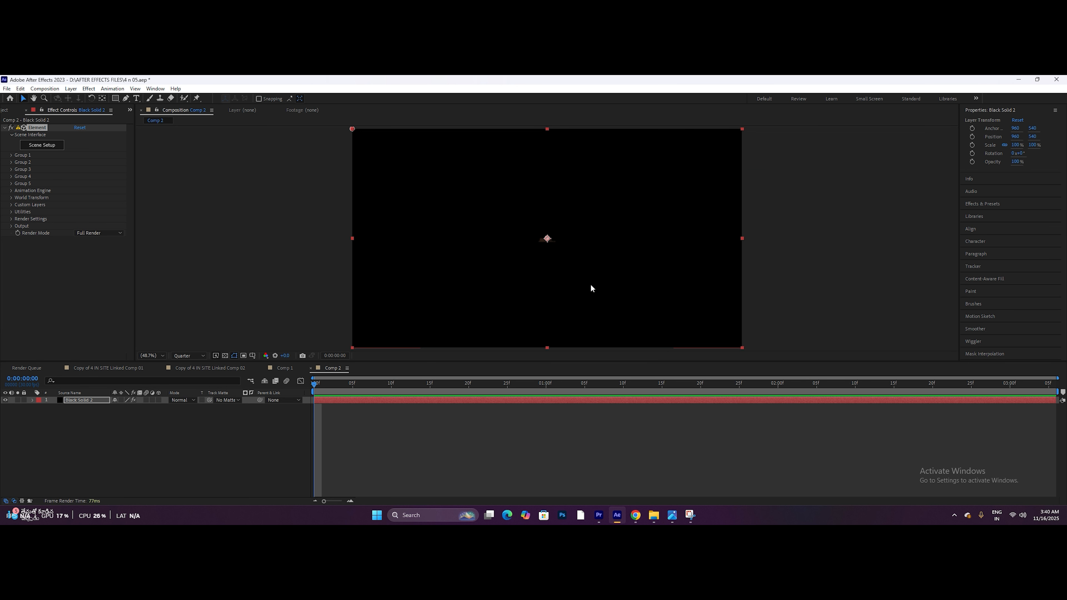
Add a comp-sized white solid layer and place it below the black Element solid as the background.
click(183, 442)
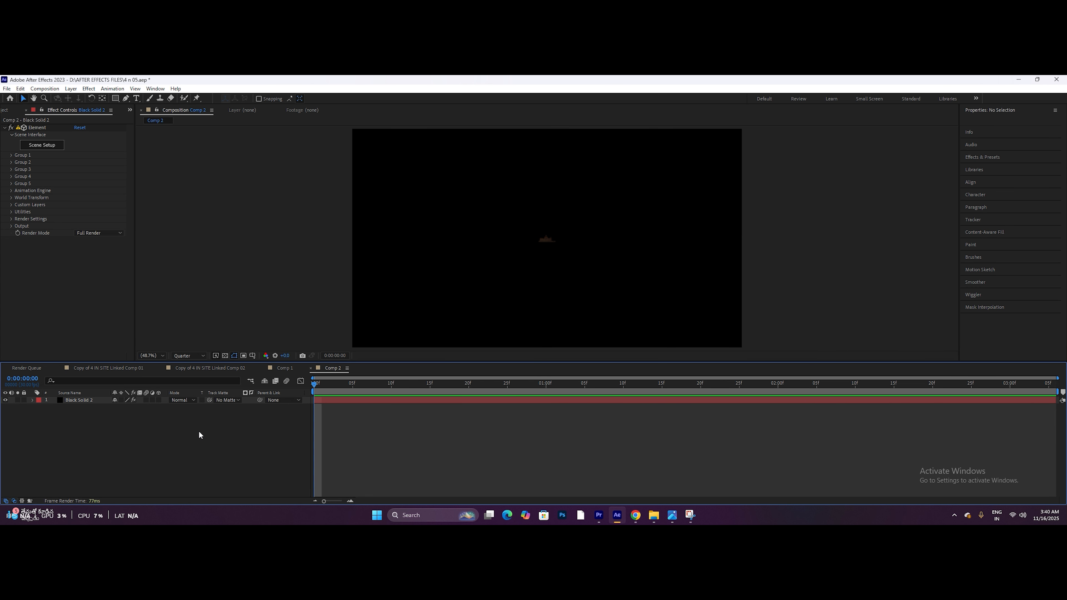
key(ctrl+y)
click(529, 346)
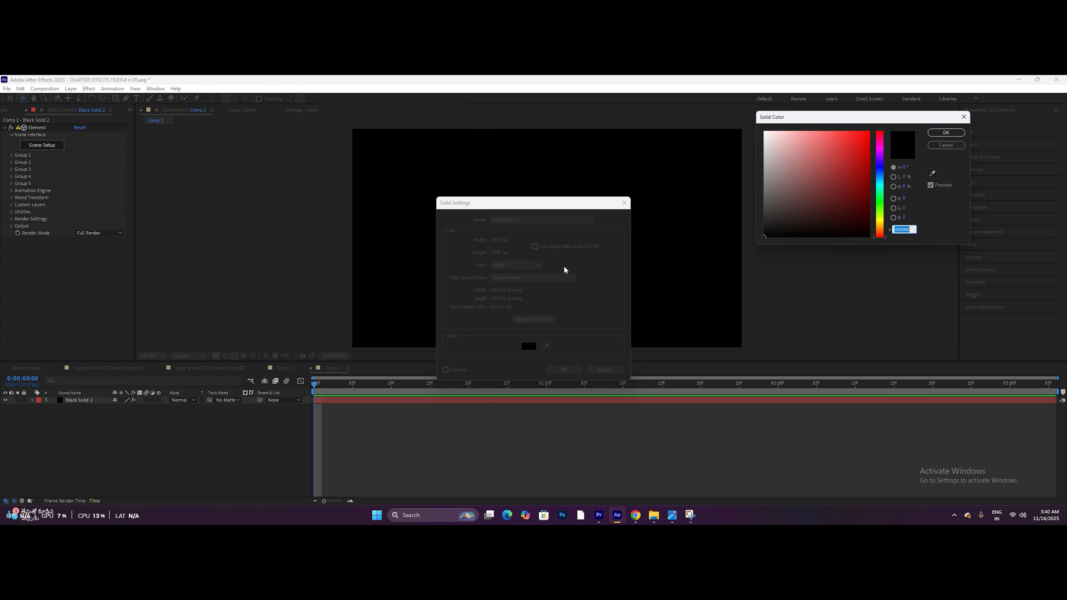
click(765, 131)
click(946, 133)
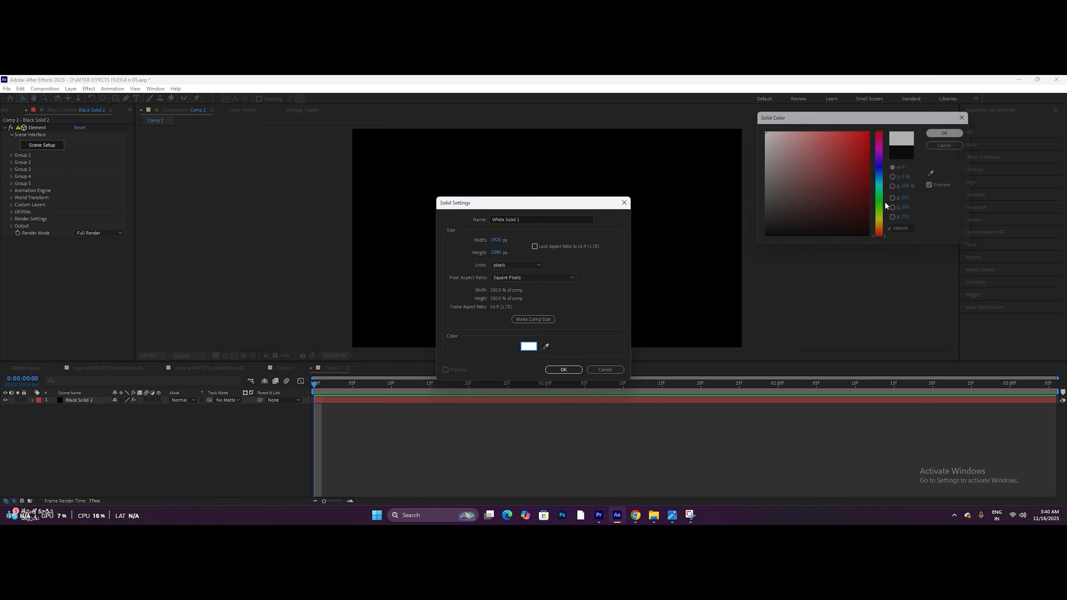
click(564, 371)
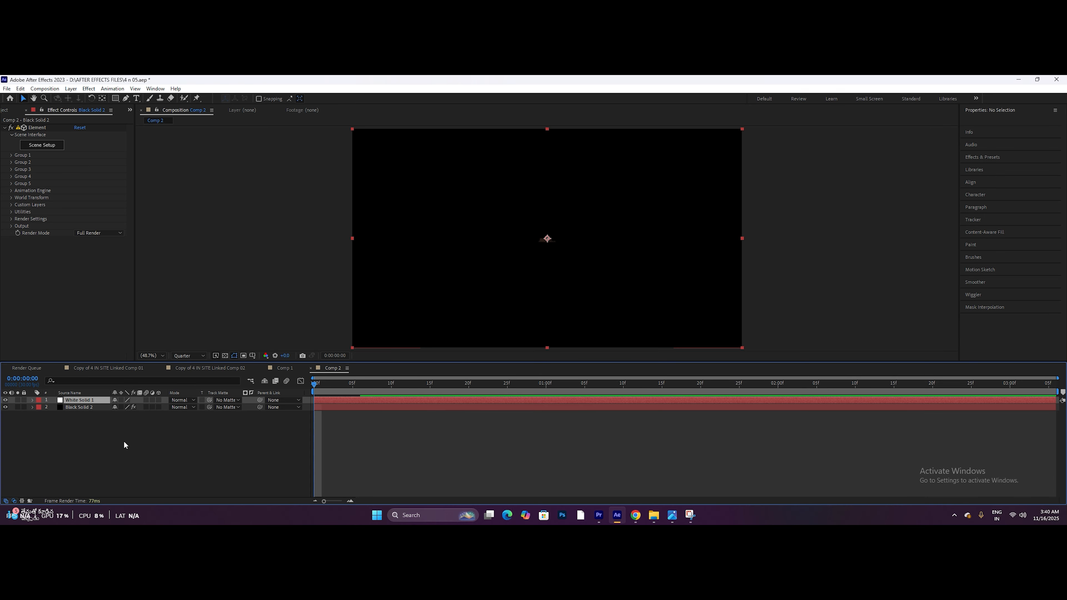
drag(93, 404, 94, 425)
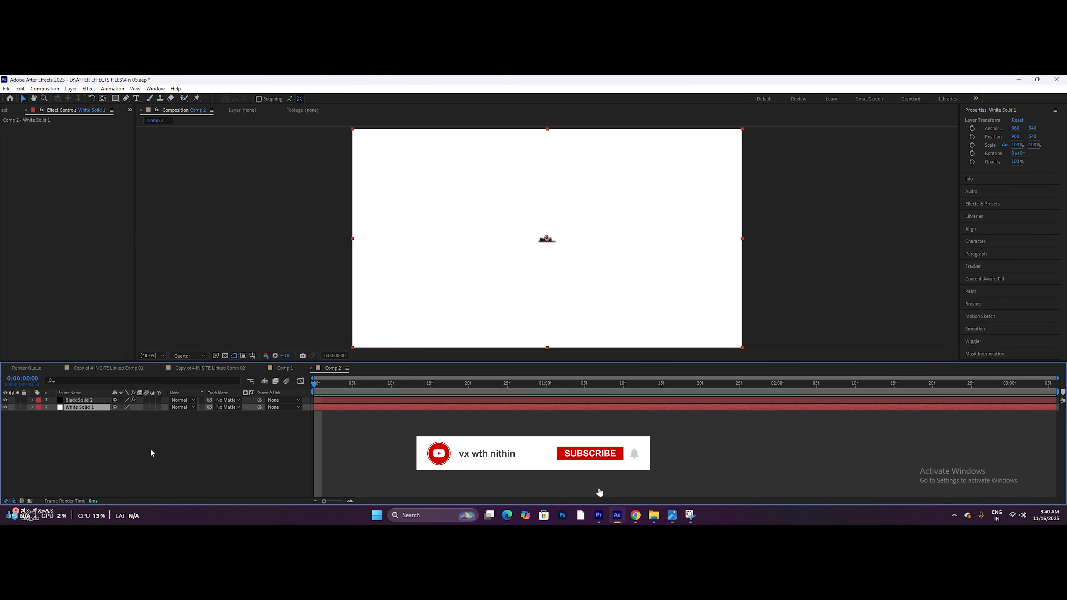
Scale up the fort on the black Element solid by setting the World Transform's World Scale to about 10.41.
click(150, 448)
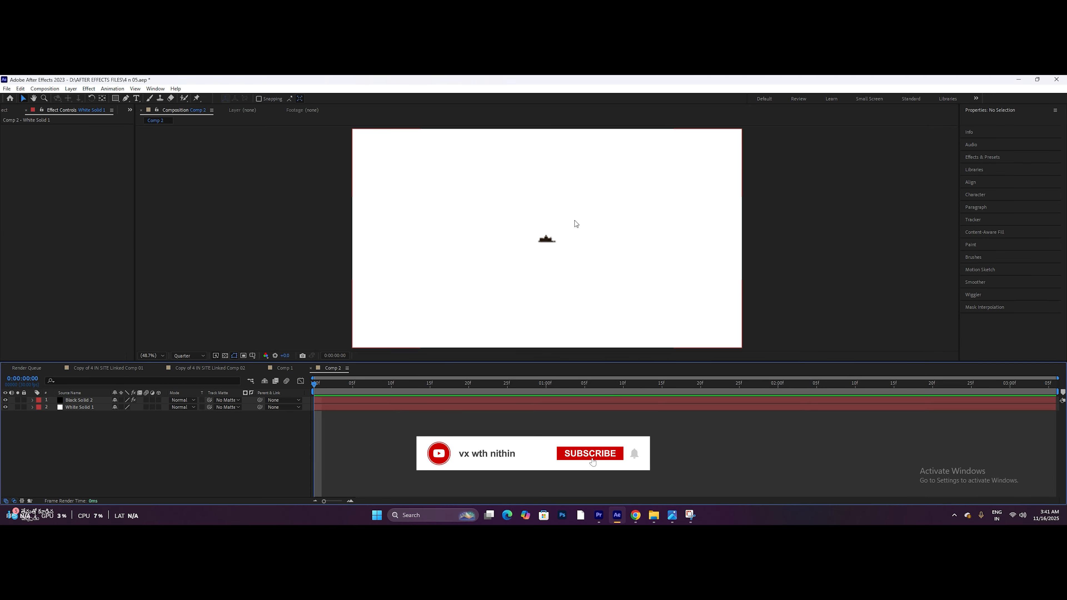
click(97, 399)
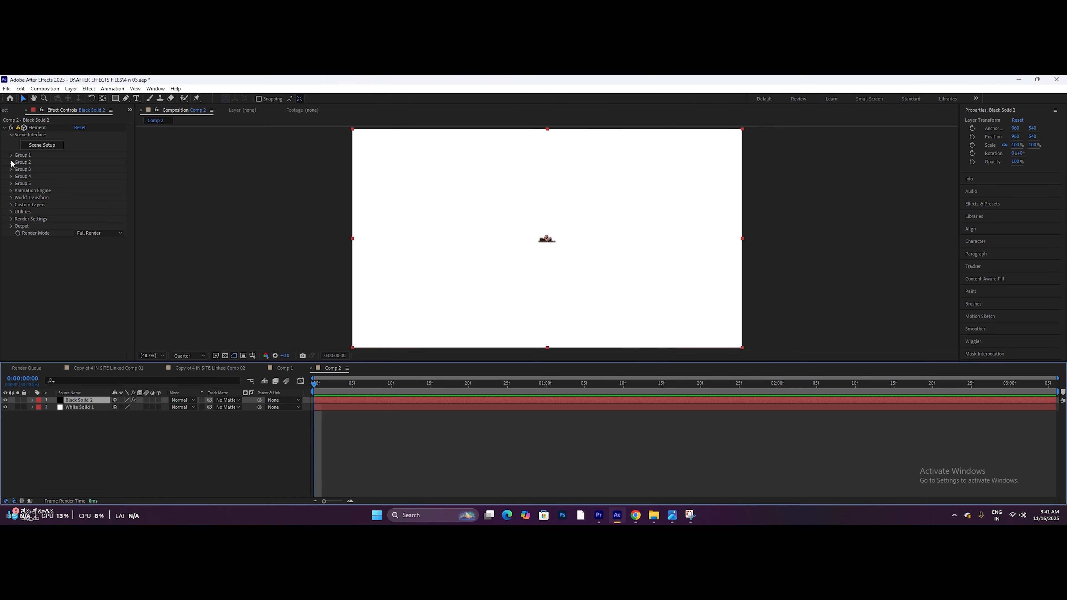
click(55, 191)
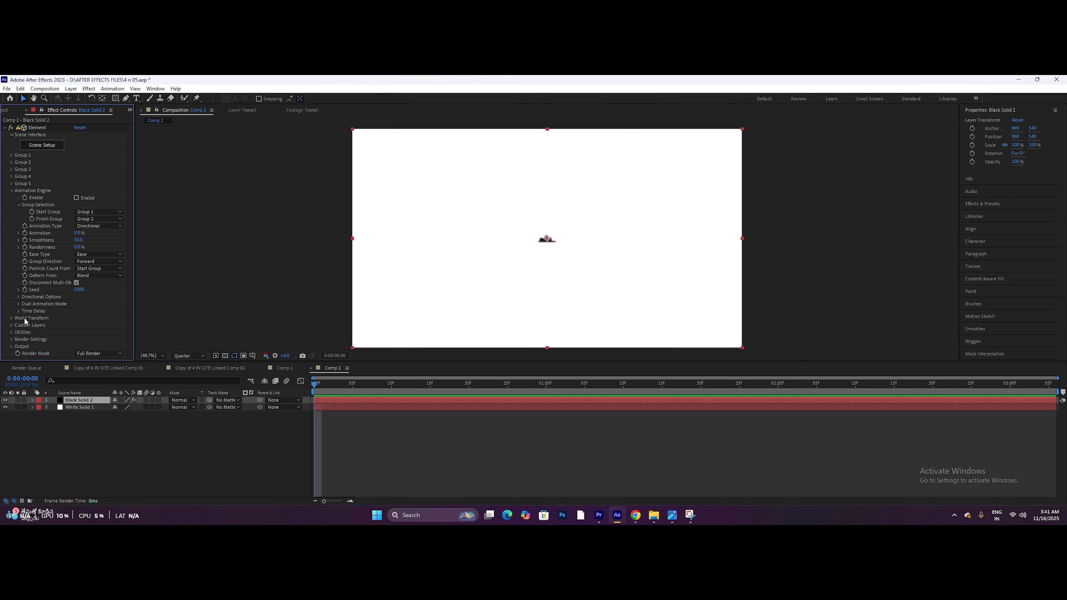
click(12, 319)
scroll(27, 297, down, 3)
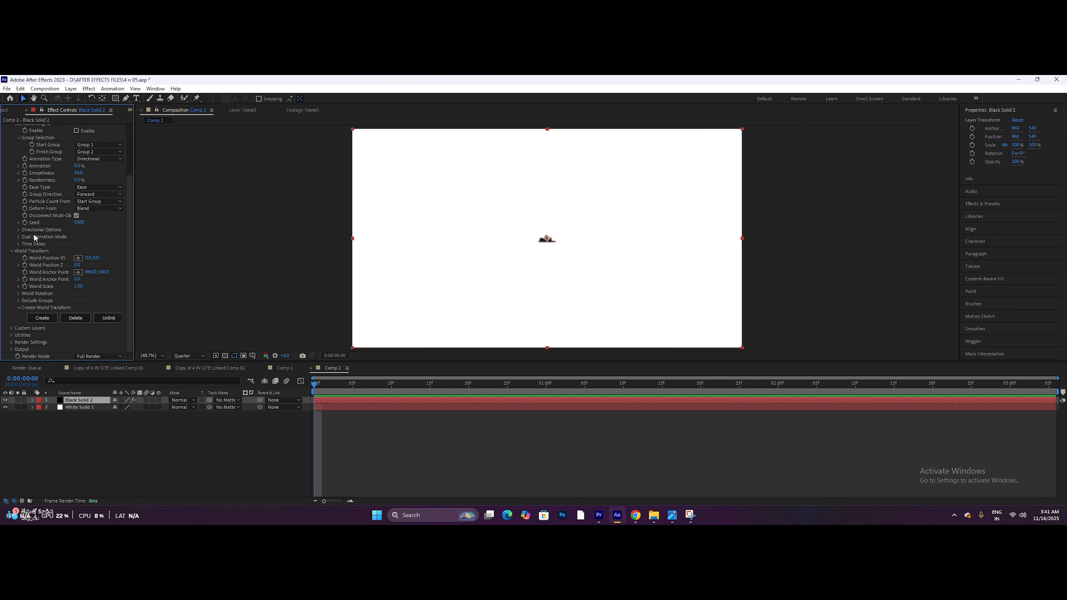
scroll(37, 214, up, 1)
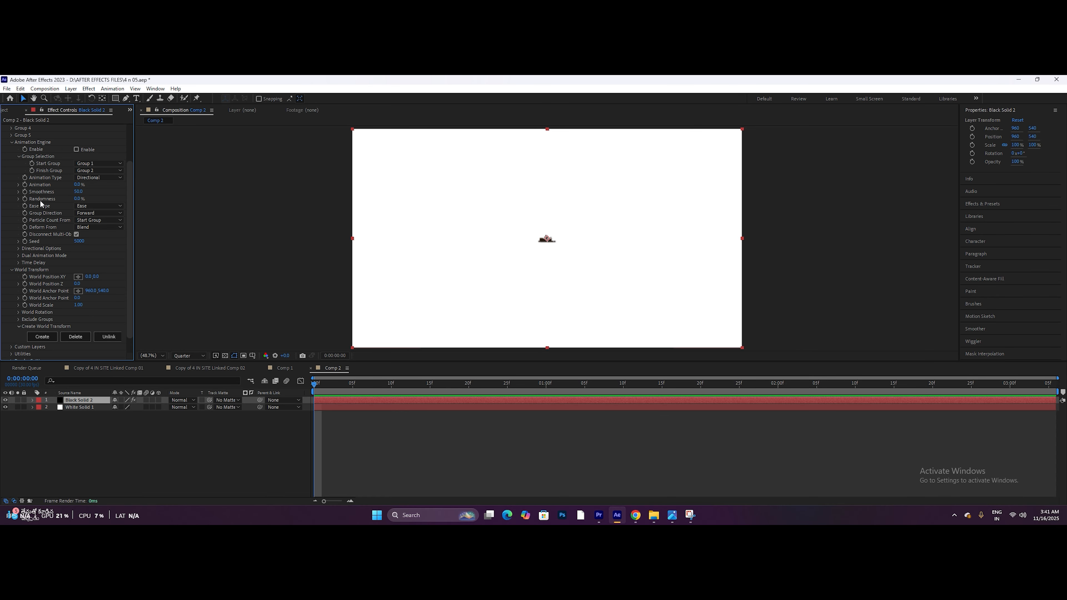
scroll(40, 199, down, 1)
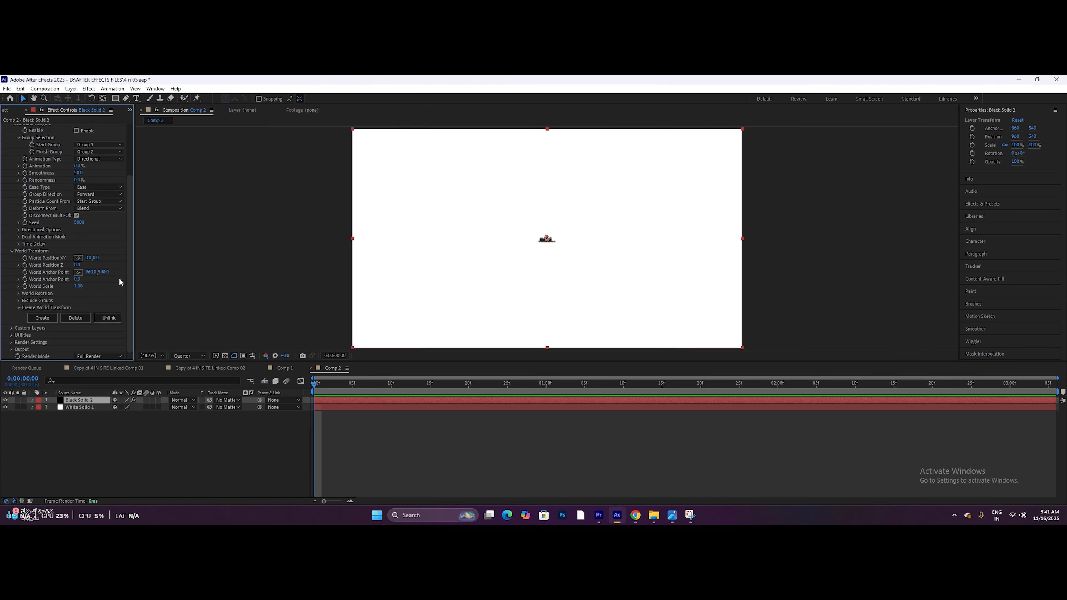
click(19, 279)
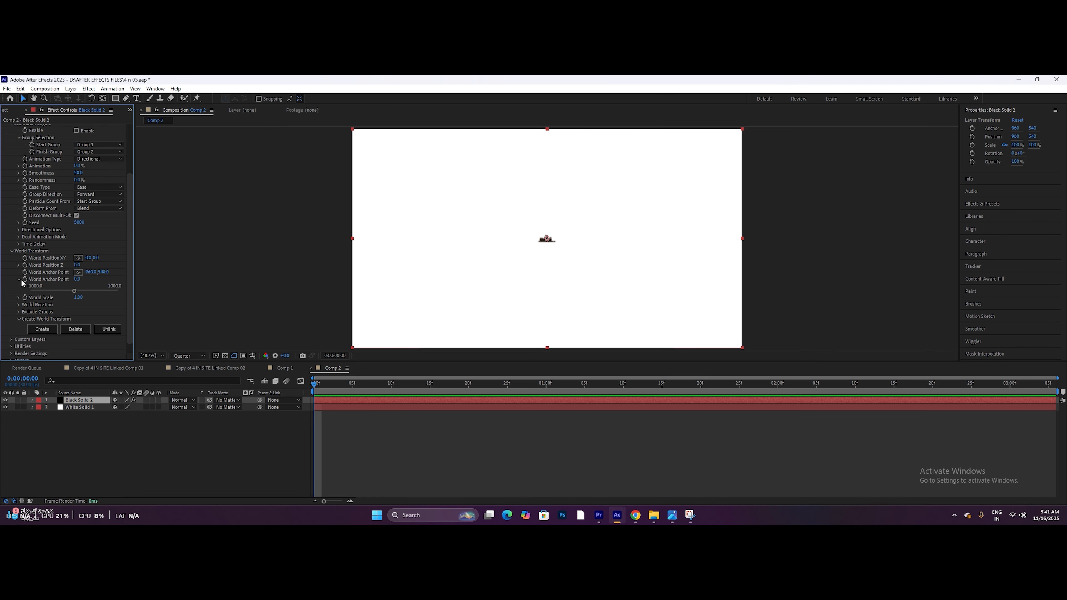
click(18, 305)
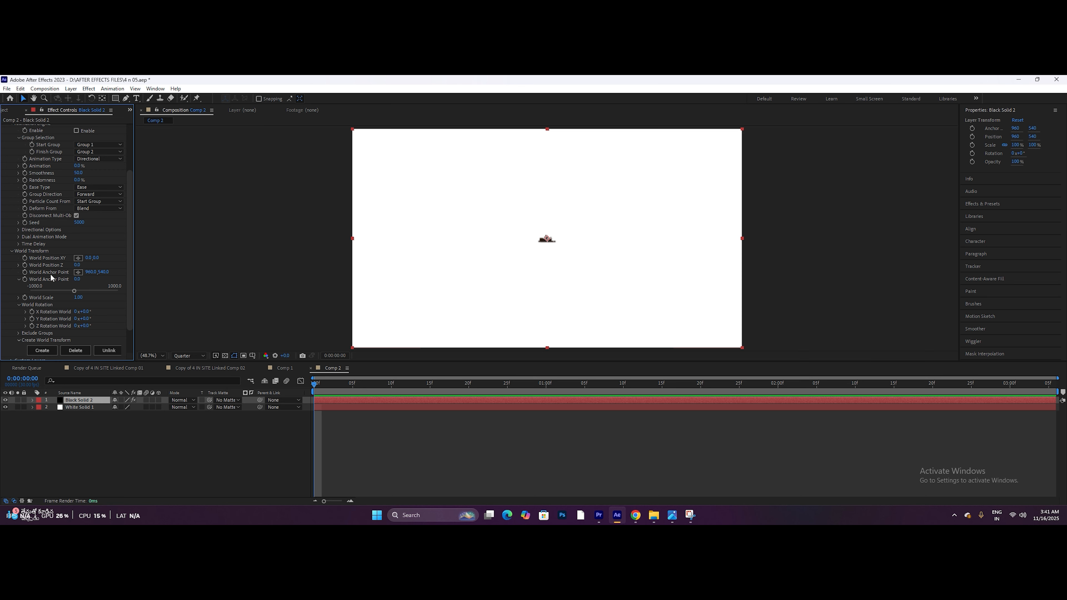
scroll(62, 286, down, 1)
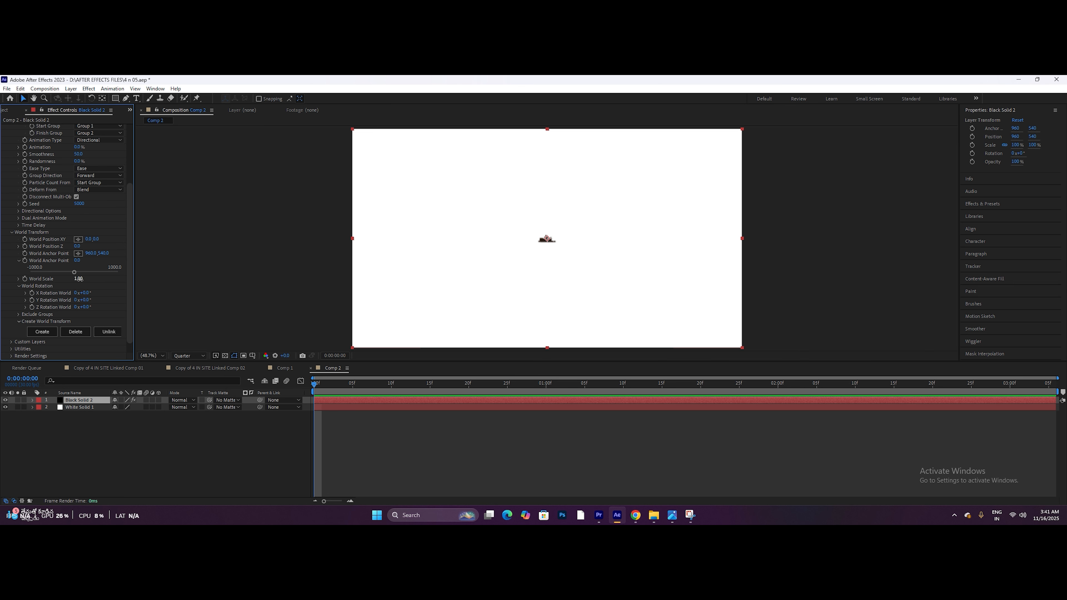
drag(78, 279, 443, 250)
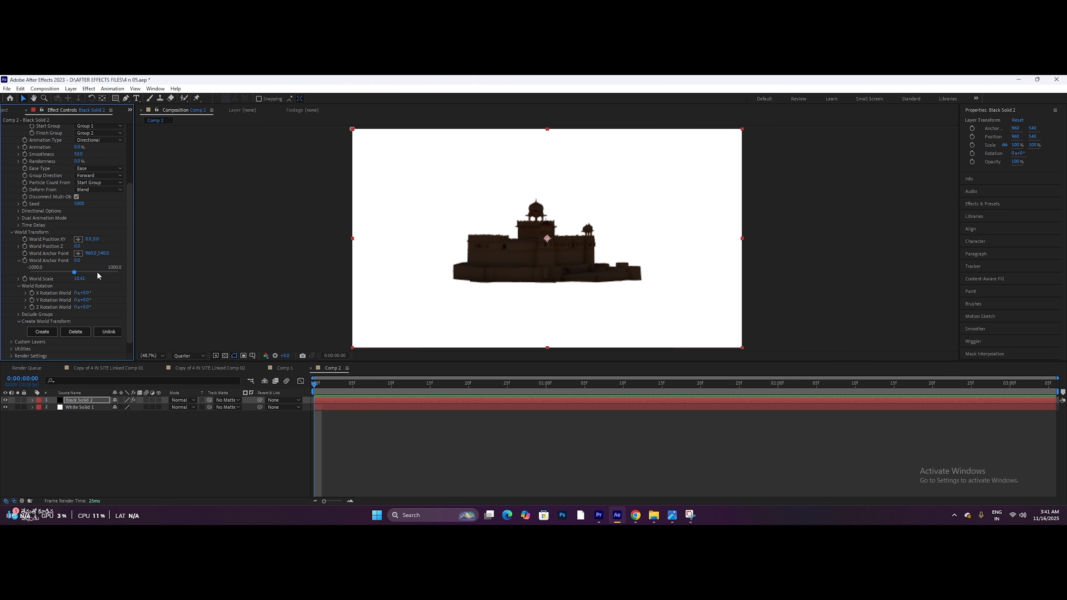
Brighten the fort by raising the Physical Environment exposure in Element's Render Settings to about 3.8.
scroll(116, 233, down, 1)
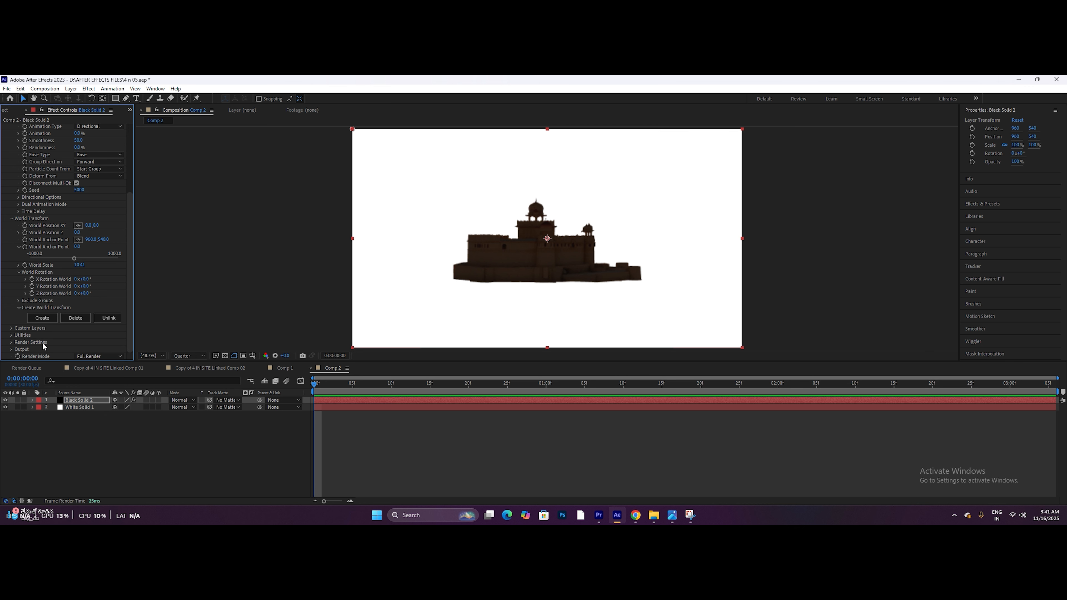
click(11, 342)
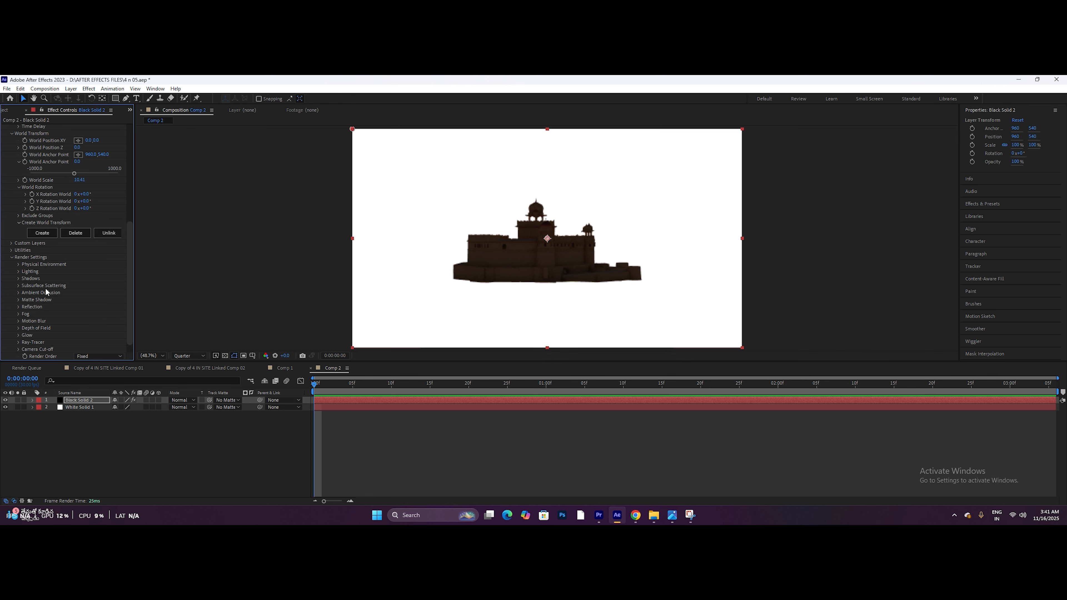
click(19, 264)
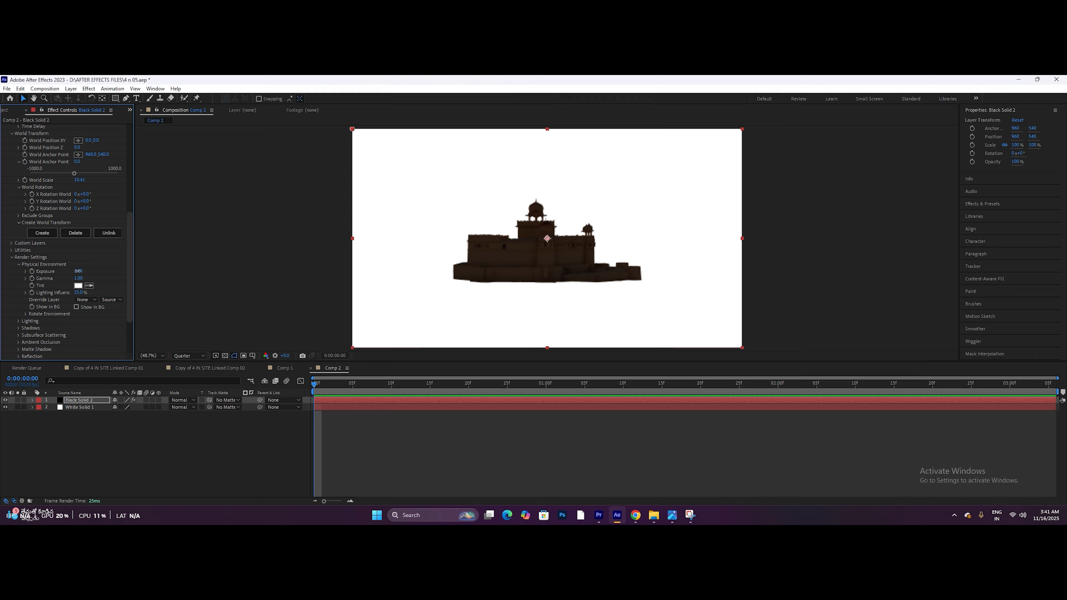
drag(77, 271, 123, 274)
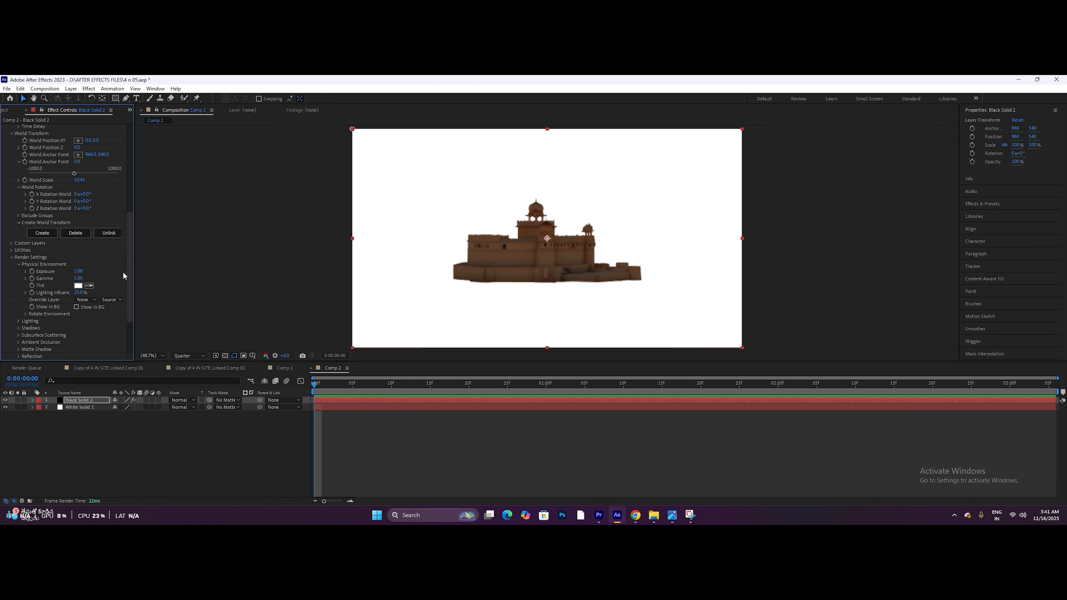
mouse_move(98, 269)
mouse_down()
mouse_move(124, 272)
mouse_move(107, 273)
mouse_up()
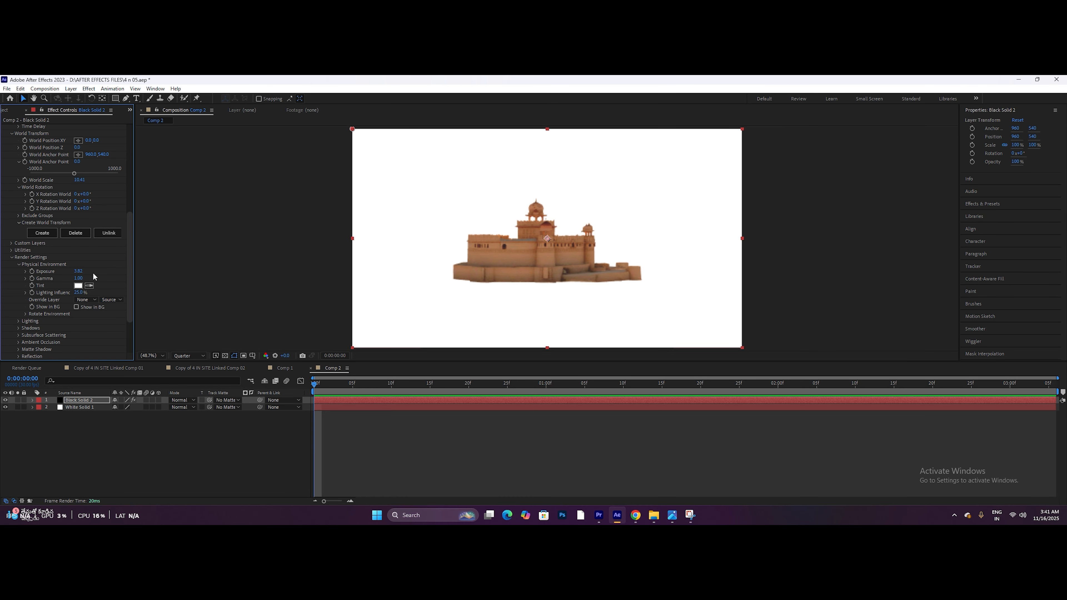
Change the composition preview resolution to Half and finally to Full.
click(195, 355)
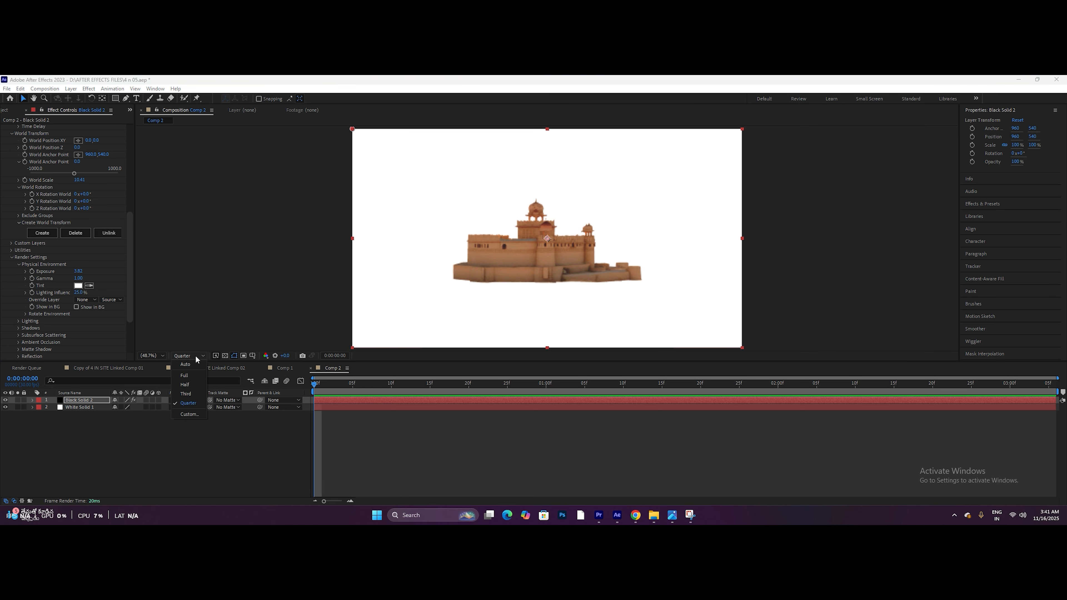
click(191, 383)
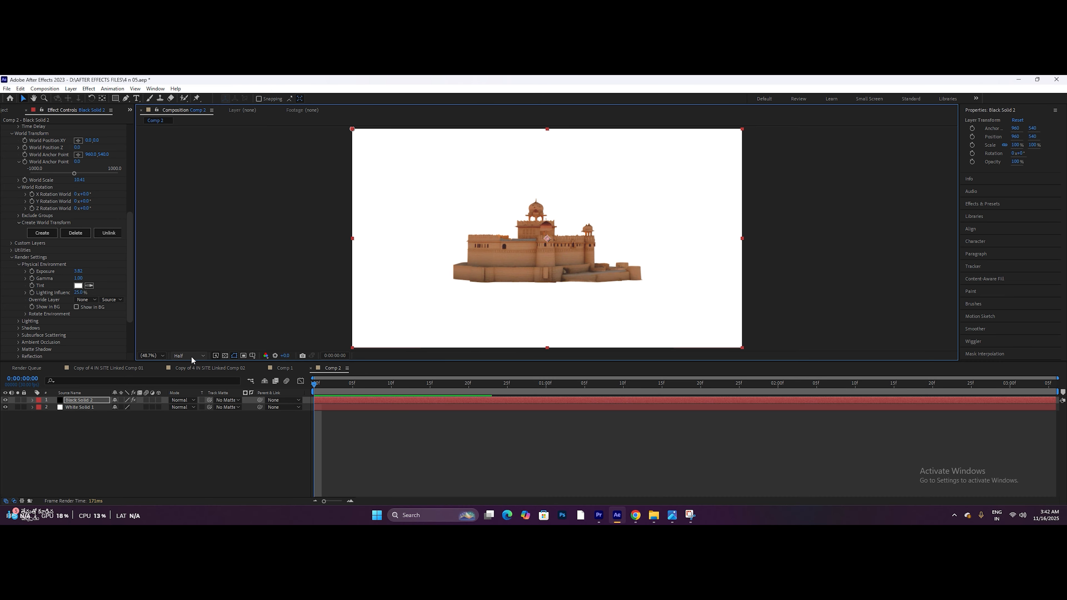
click(190, 355)
click(195, 376)
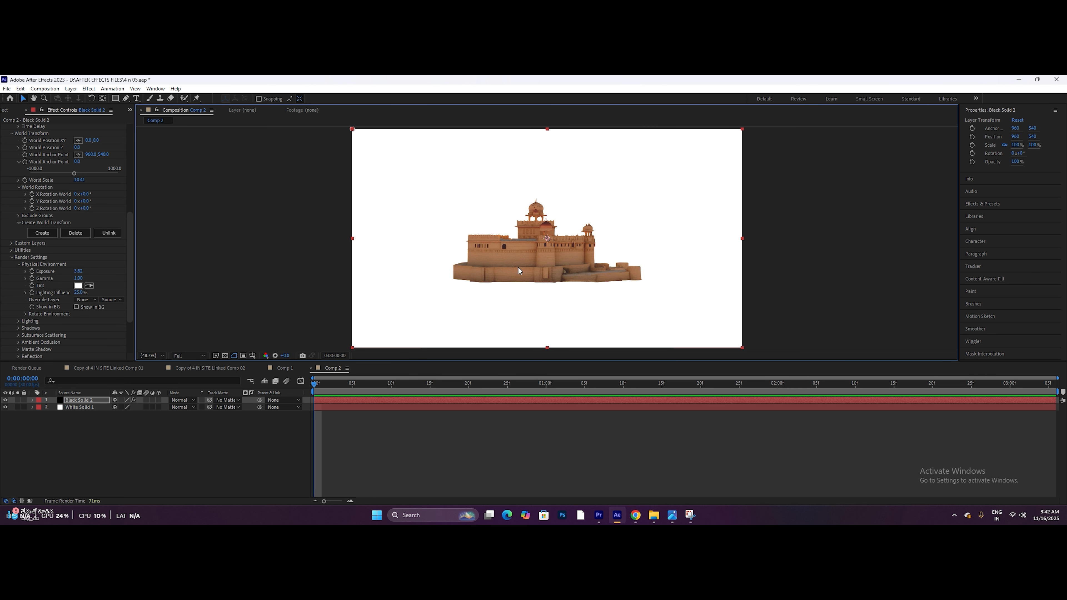
Add starting keyframes at frame 0 for Element's World Position, World Anchor Point and X, Y, Z World Rotation, and reveal the keyframed properties.
scroll(73, 204, up, 3)
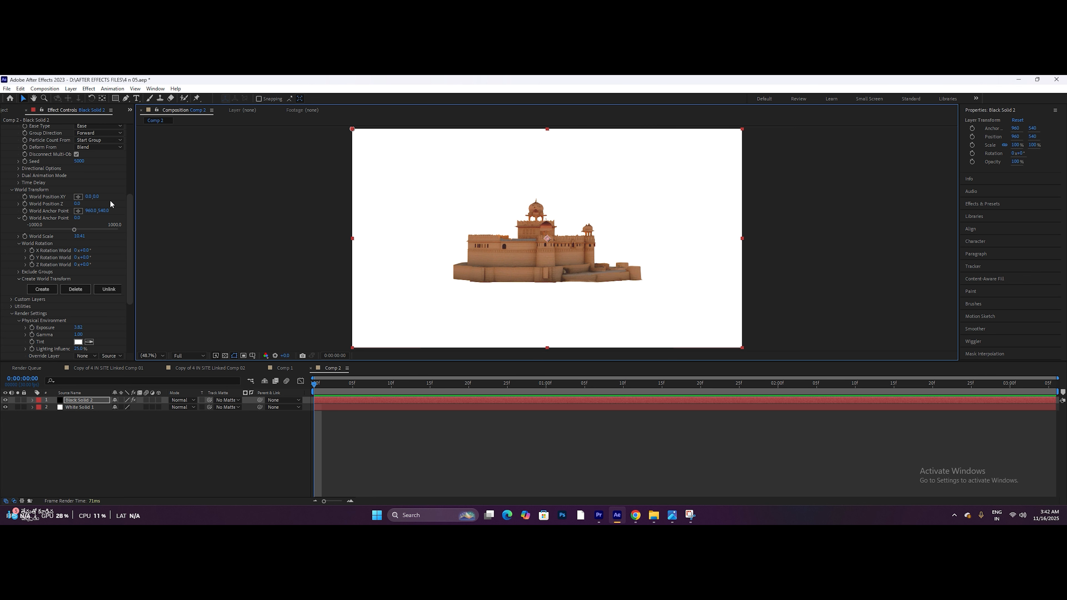
scroll(58, 227, up, 1)
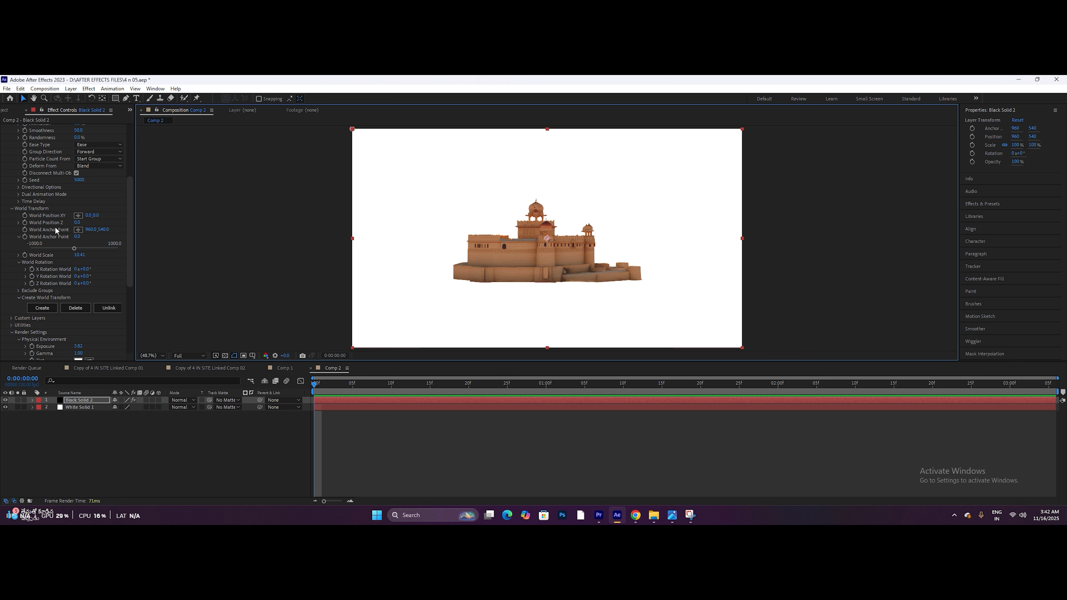
click(25, 216)
click(25, 223)
click(26, 229)
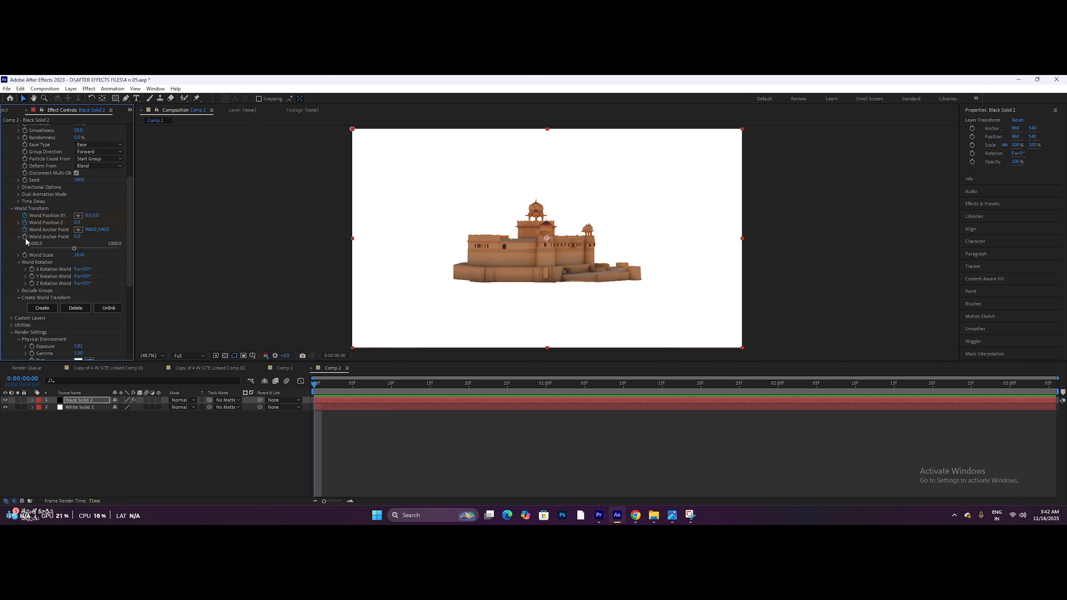
click(32, 284)
key(u)
Keyframe the fort's X World Rotation at about 97° at 0:00:00:20 and its Y World Rotation at about -272° at 0:00:01:05.
drag(479, 383, 469, 380)
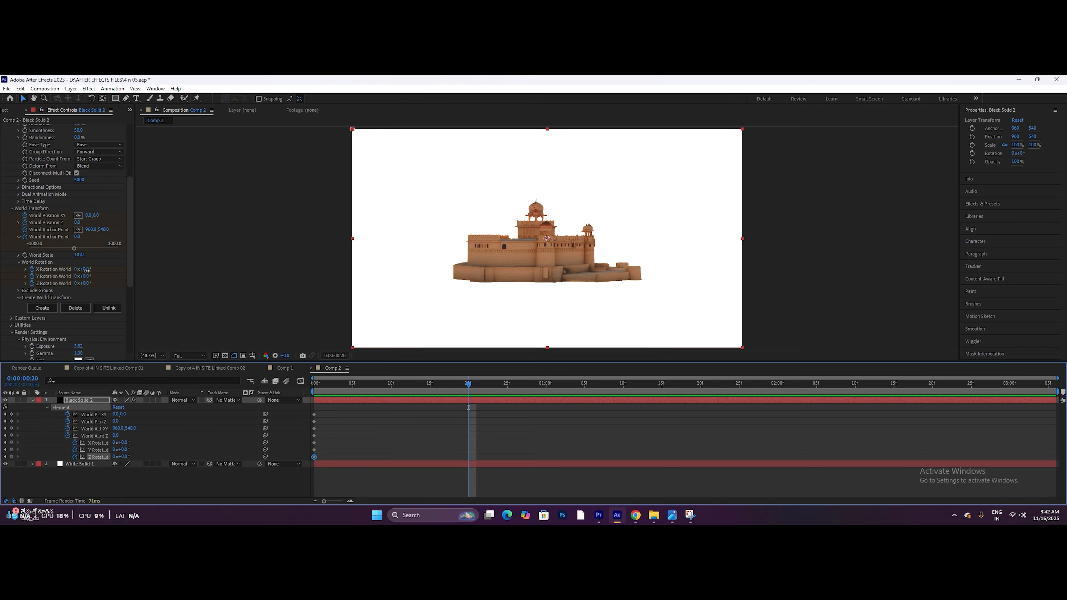
drag(86, 269, 132, 265)
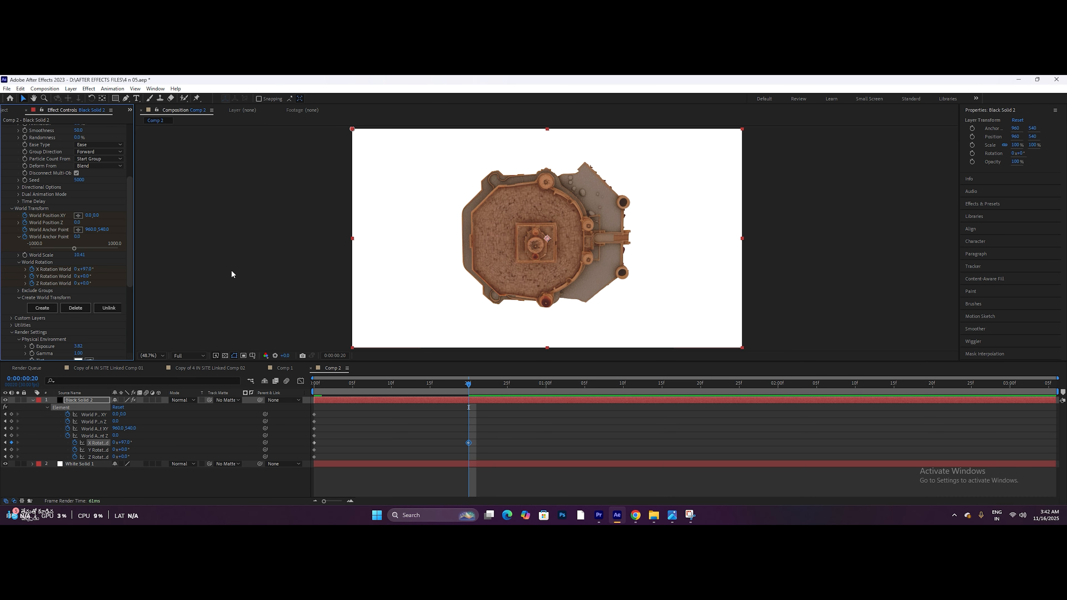
click(585, 387)
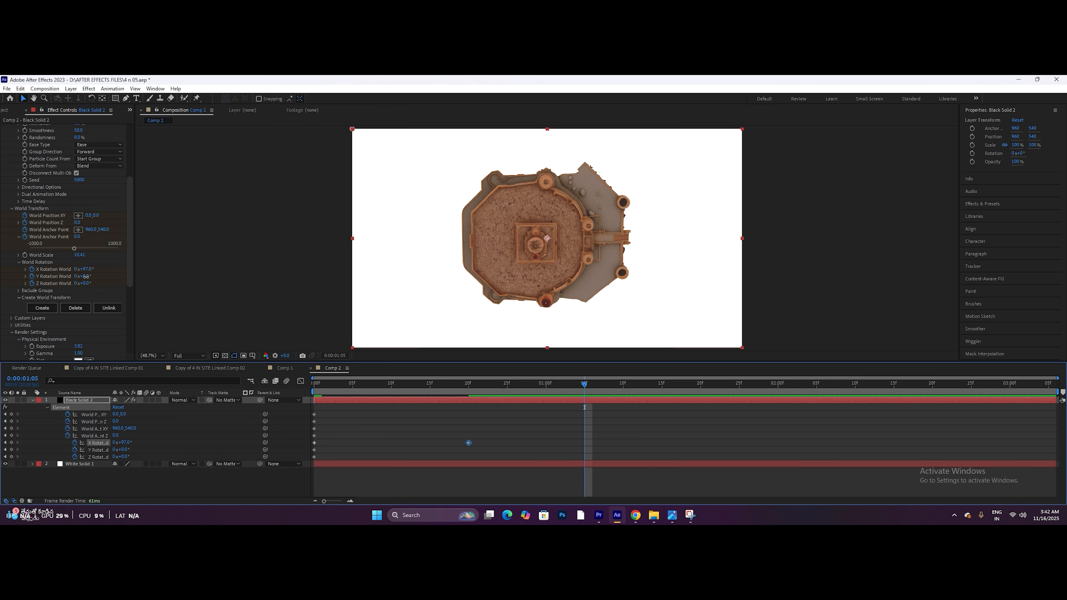
drag(86, 276, 3, 268)
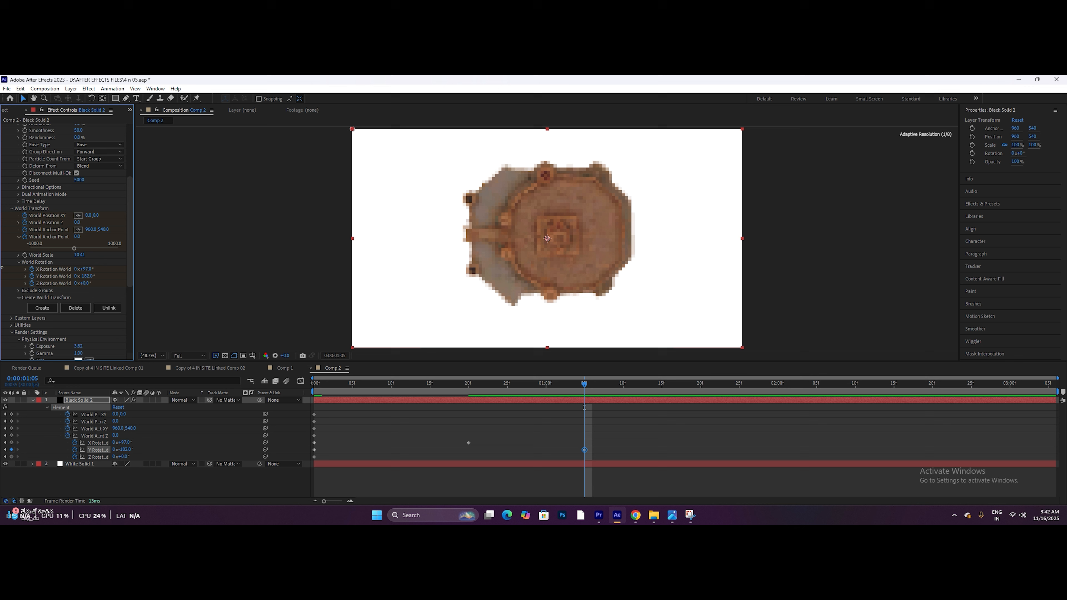
click(92, 276)
drag(61, 276, 48, 276)
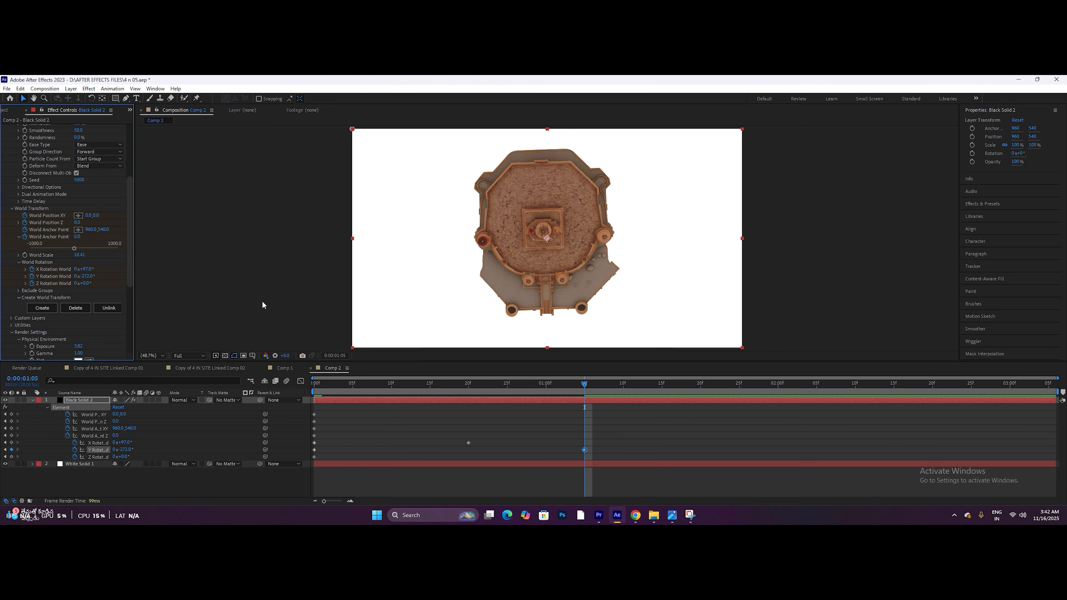
Move the current time to 0:00:02:00 for the next fort keyframe.
drag(728, 390, 777, 390)
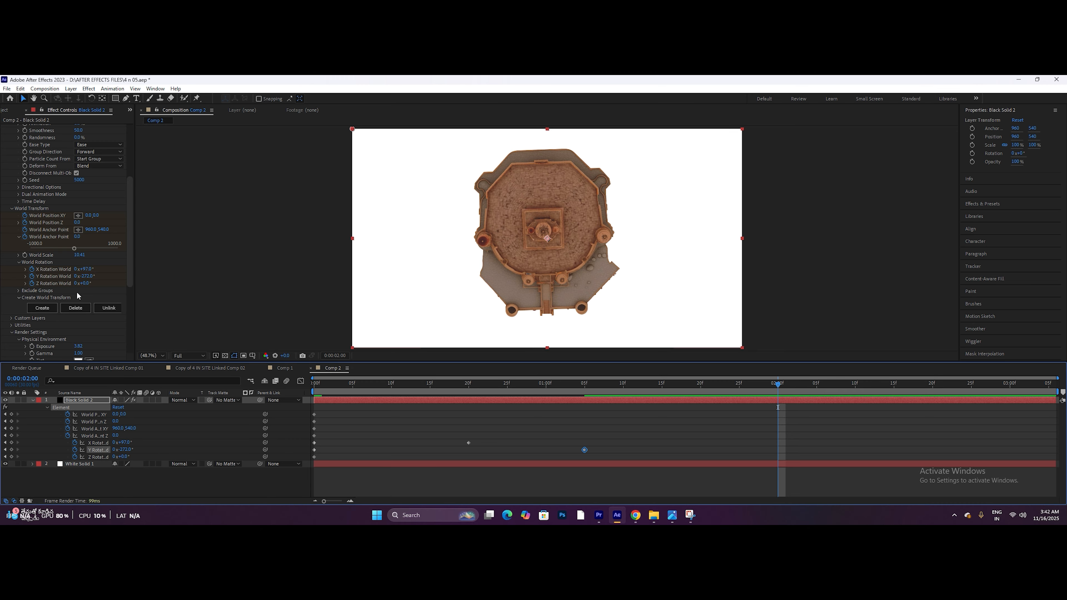